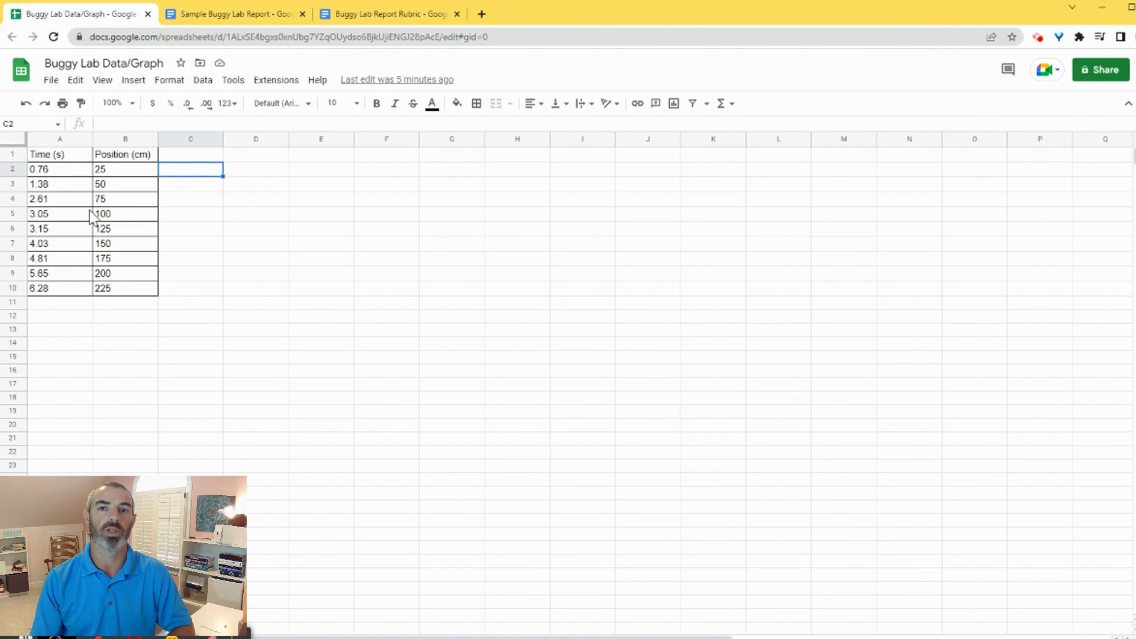
Step: Insert a scatter chart from the A1:B10 Time and Position data
{"action": "left_click_drag", "start_coordinate": [59, 155], "coordinate": [138, 296]}
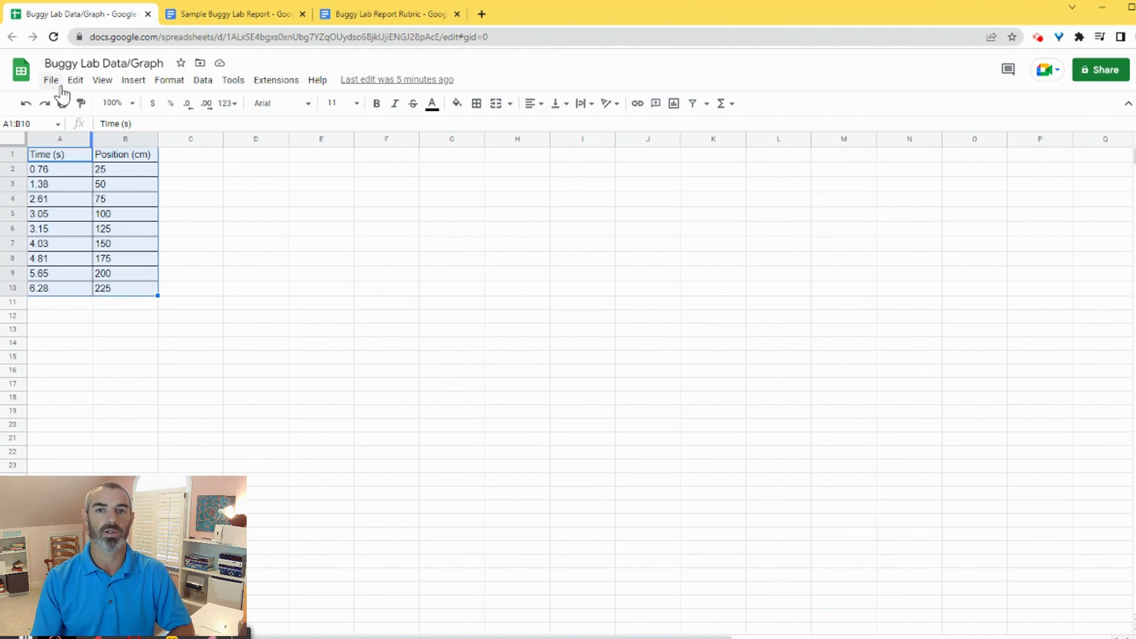
{"action": "left_click", "coordinate": [136, 86]}
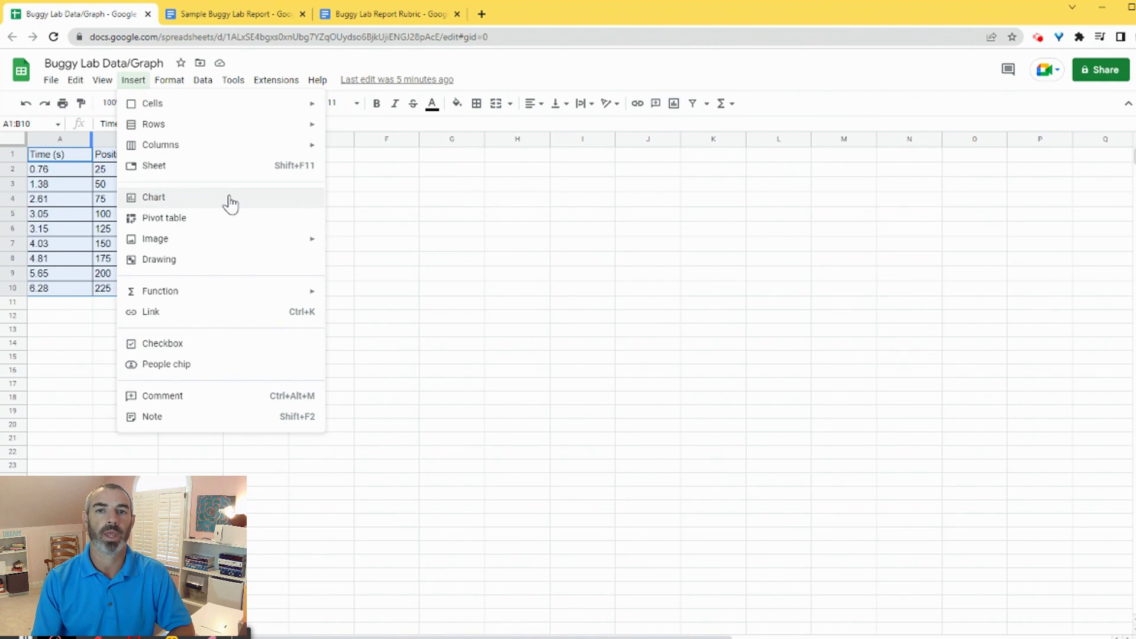
{"action": "left_click", "coordinate": [674, 109]}
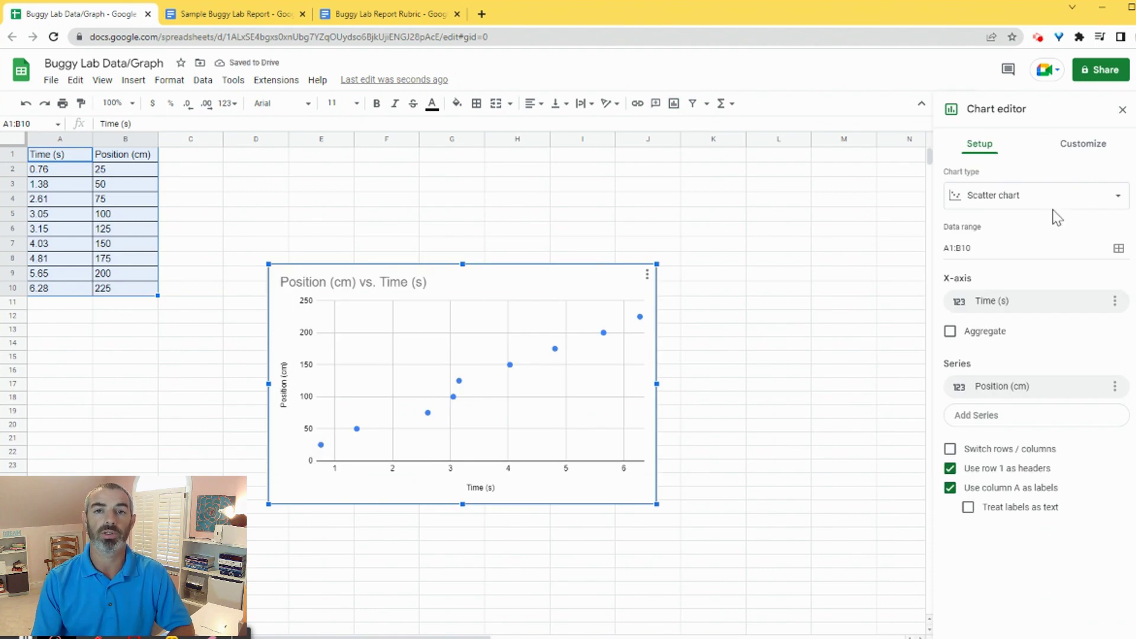
{"action": "left_click", "coordinate": [1034, 201]}
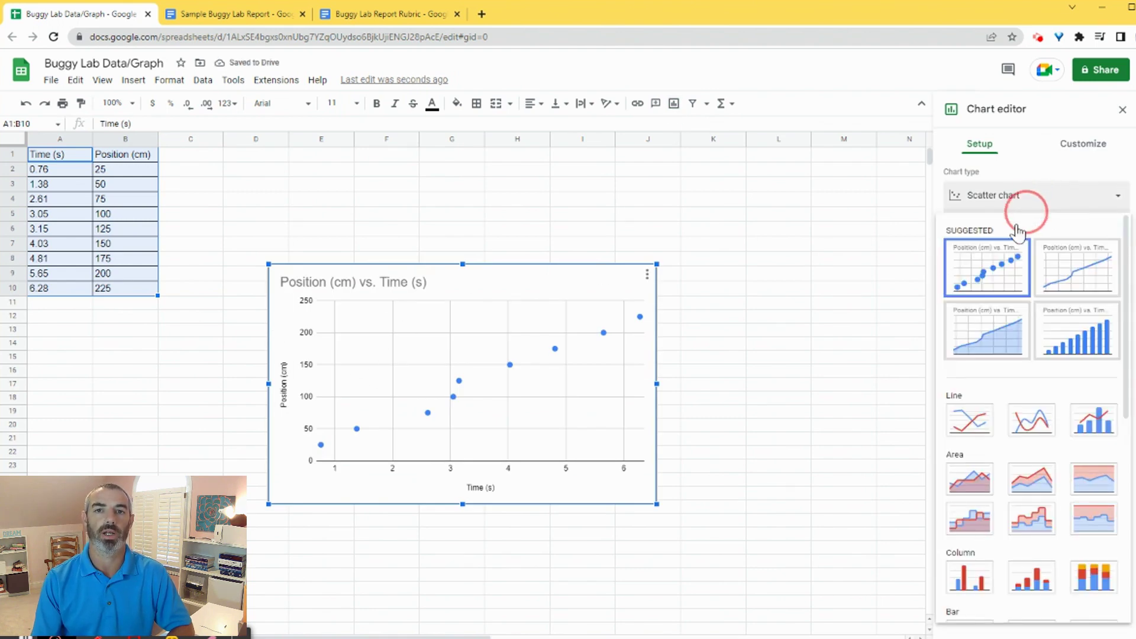
{"action": "left_click", "coordinate": [982, 272]}
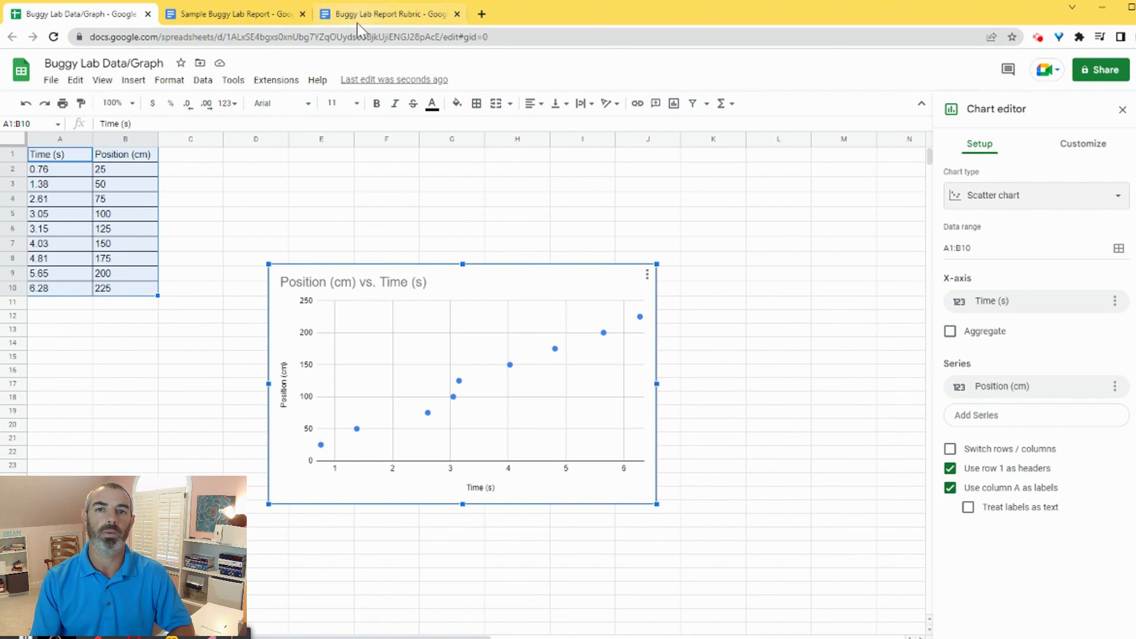
Step: In the Sample Buggy Lab Report, place the cursor below the Data: heading
{"action": "left_click", "coordinate": [237, 14]}
{"action": "scroll", "coordinate": [581, 280], "scroll_direction": "down", "scroll_amount": 6}
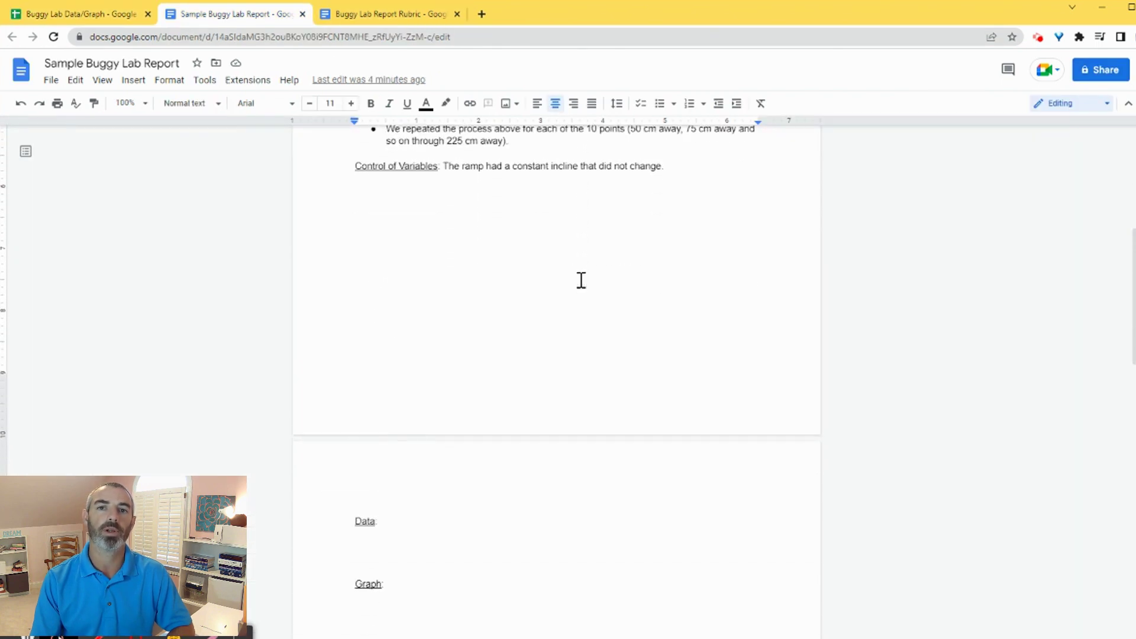
{"action": "scroll", "coordinate": [581, 280], "scroll_direction": "down", "scroll_amount": 5}
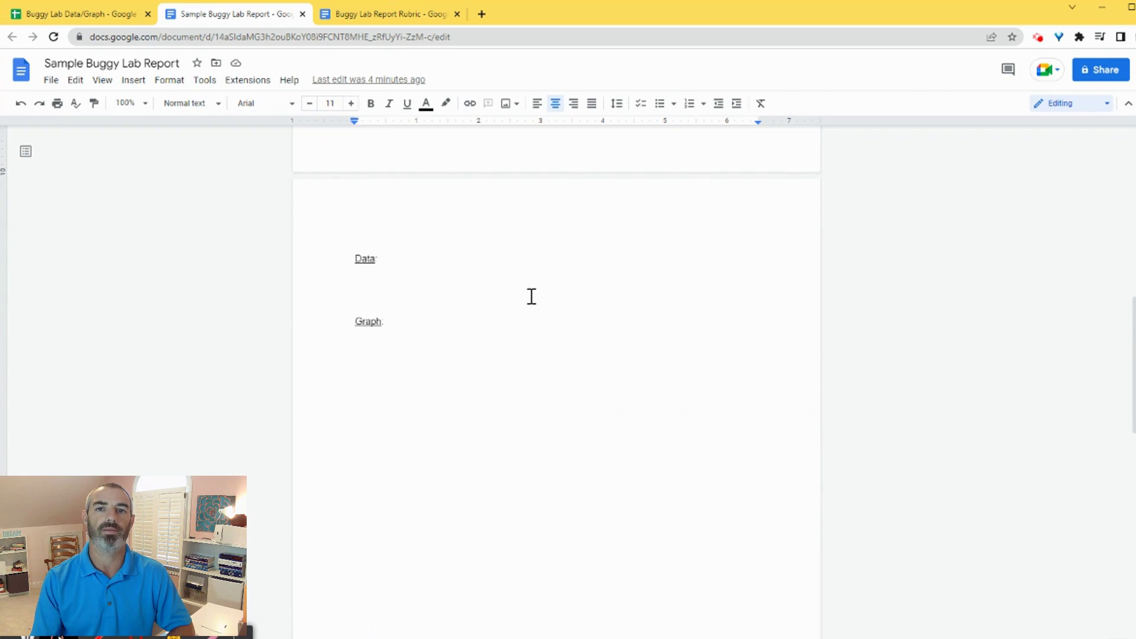
{"action": "left_click", "coordinate": [358, 277]}
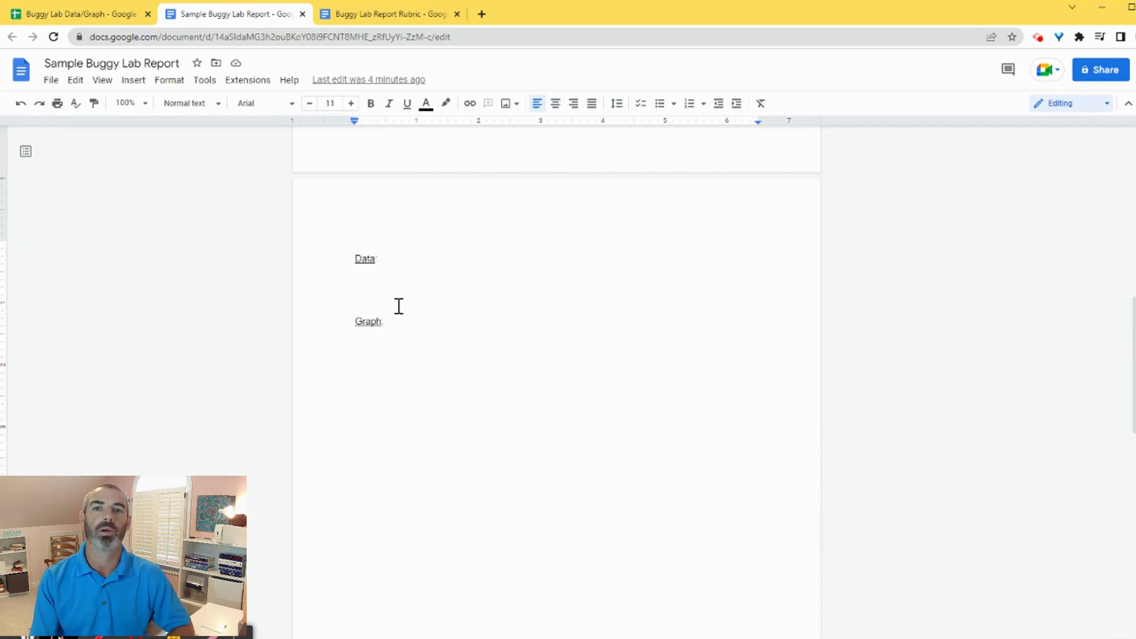
Step: Back in the spreadsheet, copy the A1:B10 Time and Position table
{"action": "left_click", "coordinate": [94, 13]}
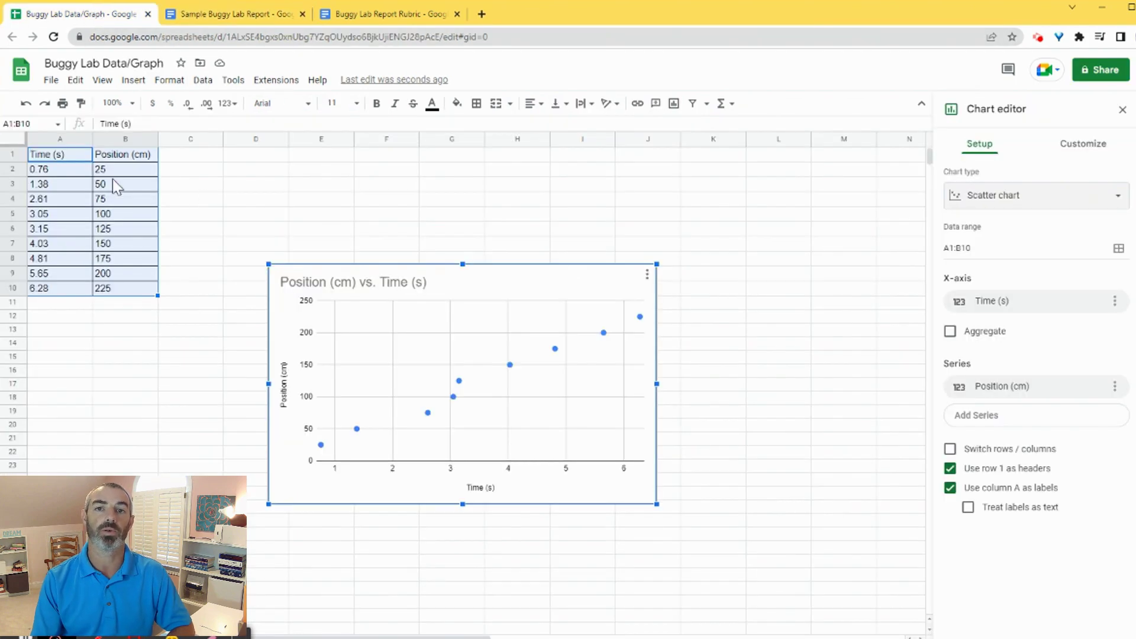
{"action": "left_click", "coordinate": [70, 153]}
{"action": "left_click_drag", "start_coordinate": [70, 152], "coordinate": [133, 292]}
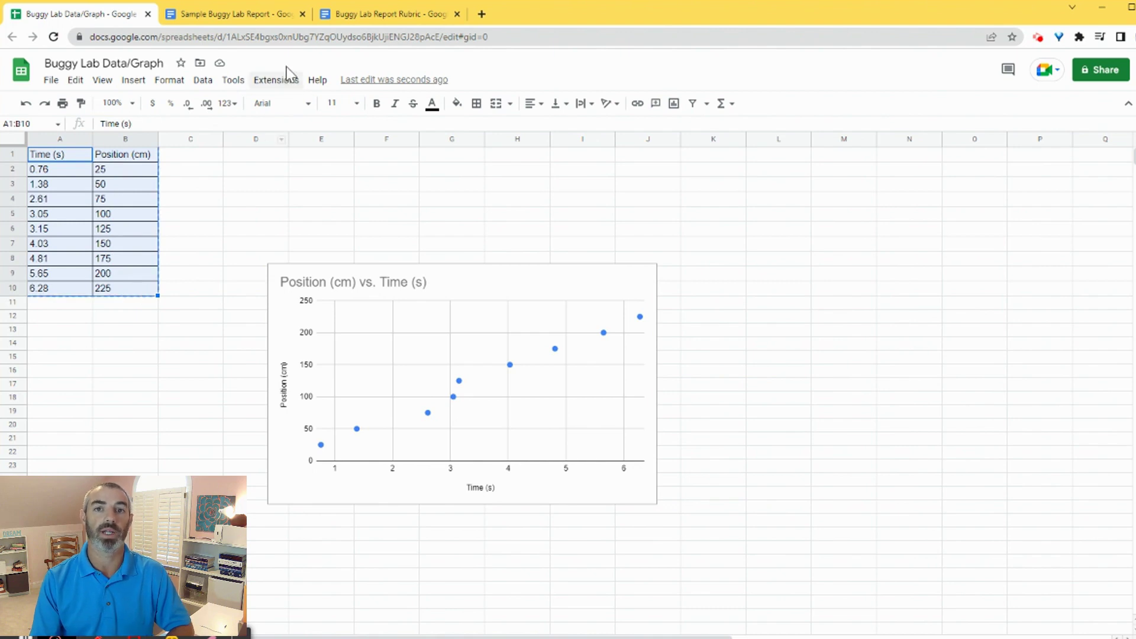
Step: Paste the table under Data: with 'Link to spreadsheet', then place the cursor below Graph:
{"action": "left_click", "coordinate": [237, 16]}
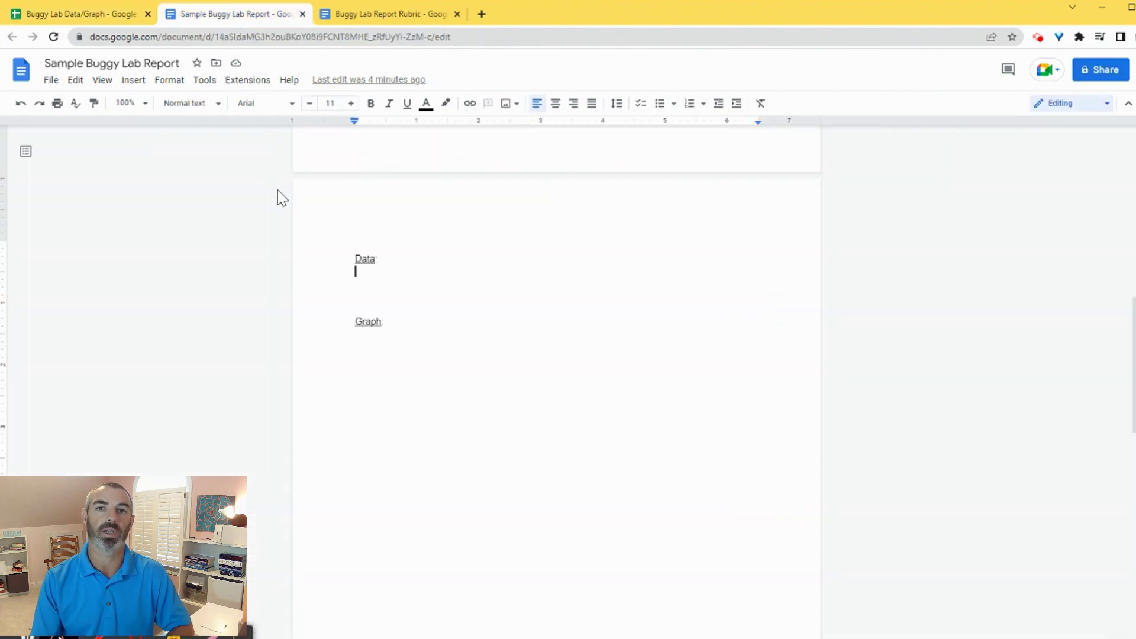
{"action": "key", "text": "ctrl+v"}
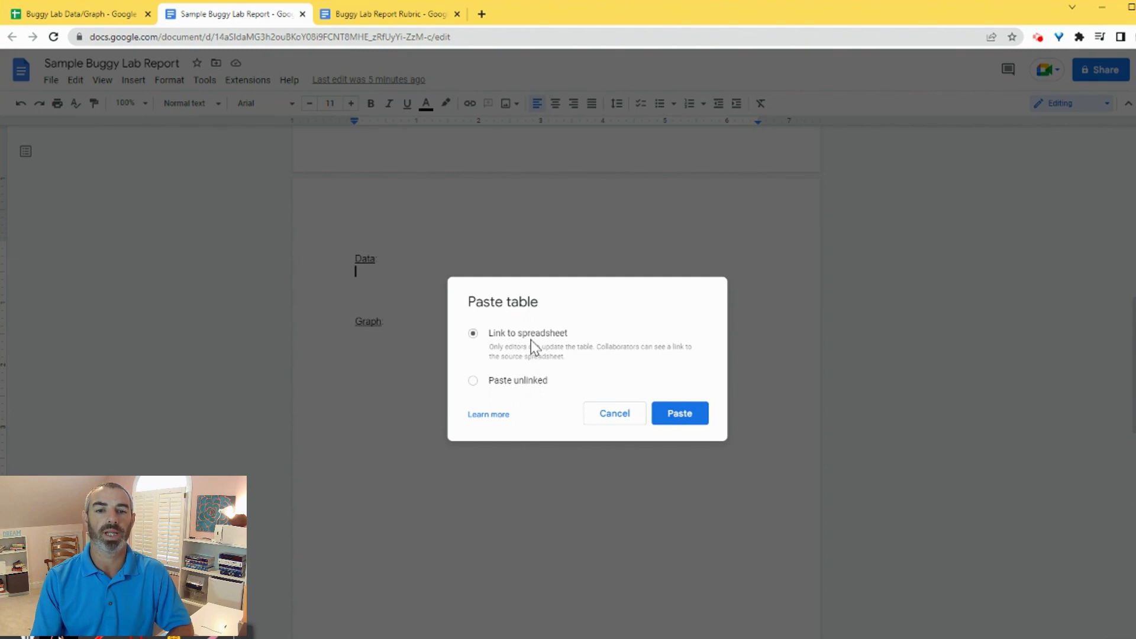
{"action": "left_click", "coordinate": [676, 420]}
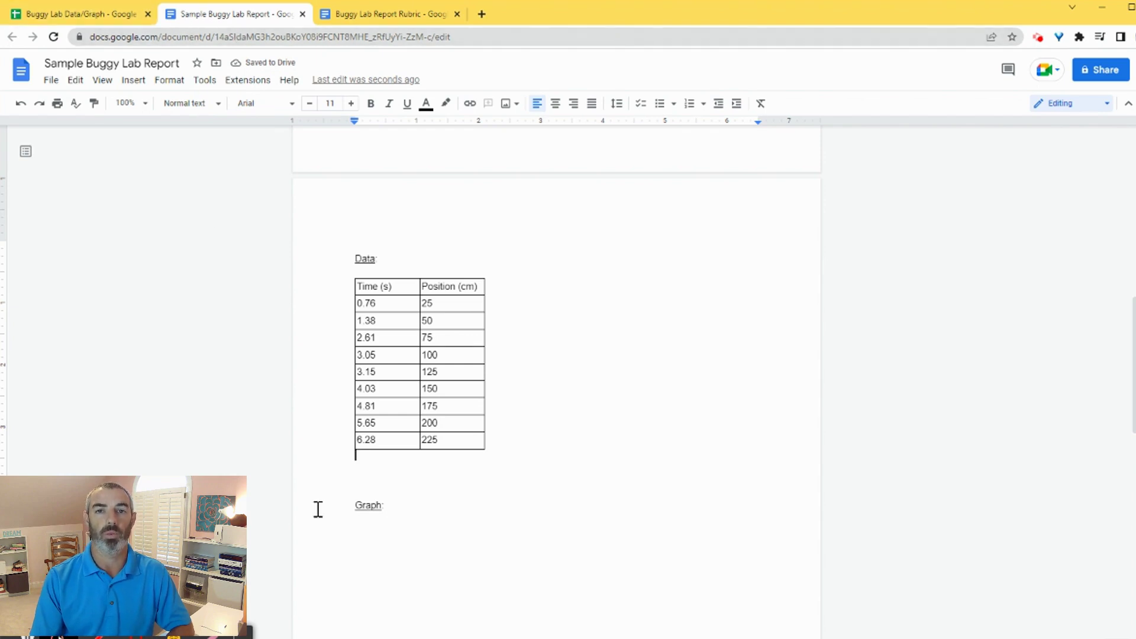
{"action": "left_click", "coordinate": [355, 519]}
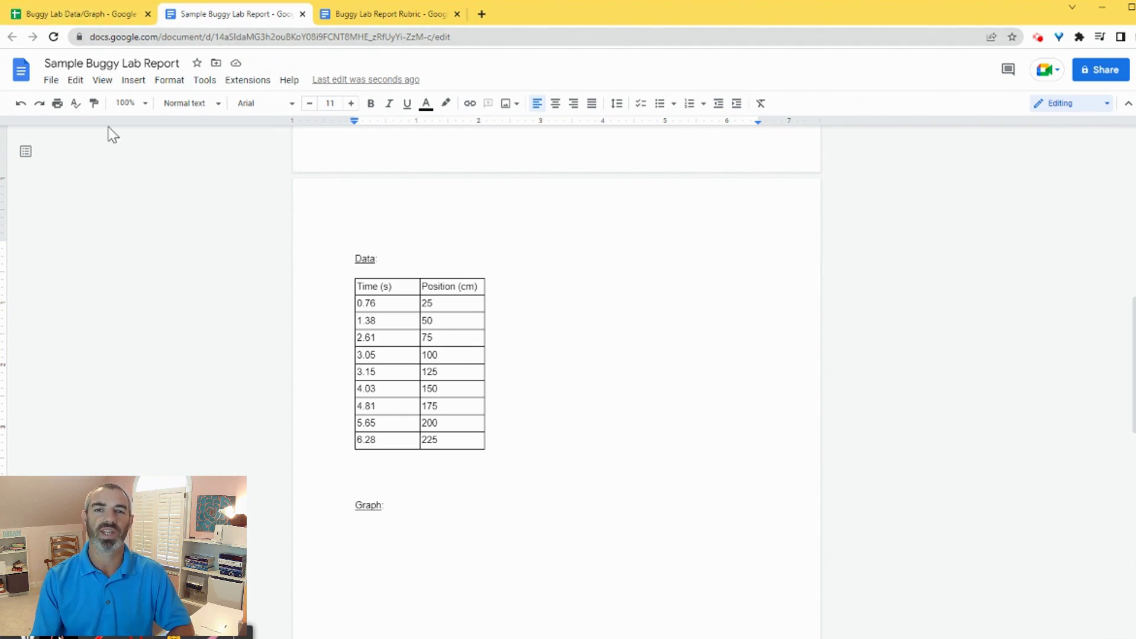
Step: Copy the Position vs. Time scatter chart from the spreadsheet and return to the report
{"action": "left_click", "coordinate": [68, 15]}
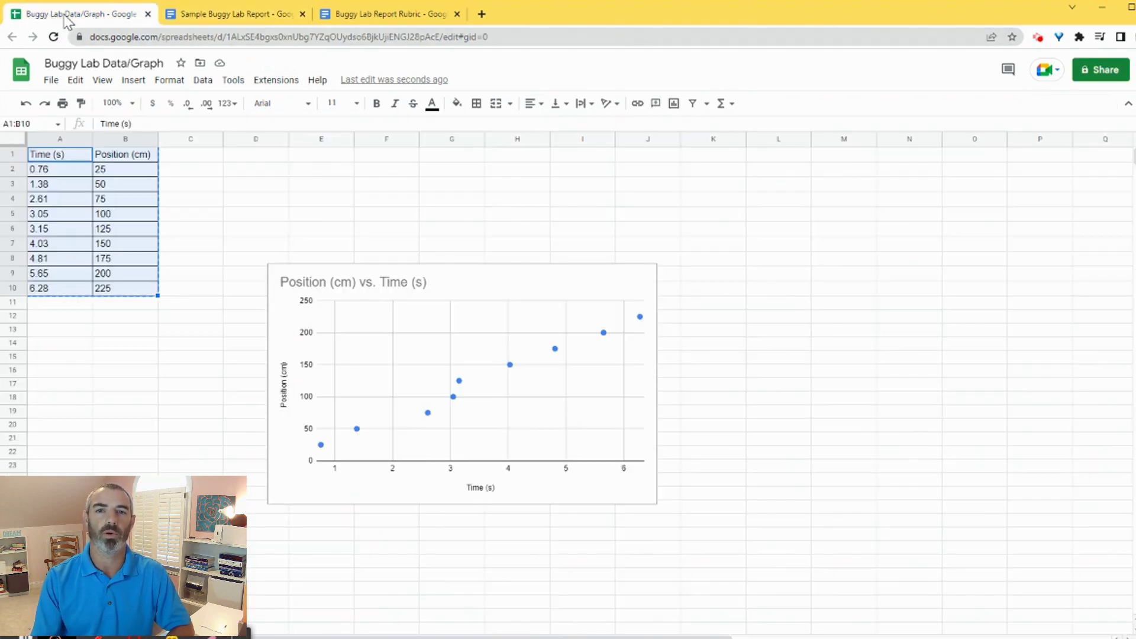
{"action": "left_click", "coordinate": [478, 286]}
{"action": "left_click", "coordinate": [647, 276]}
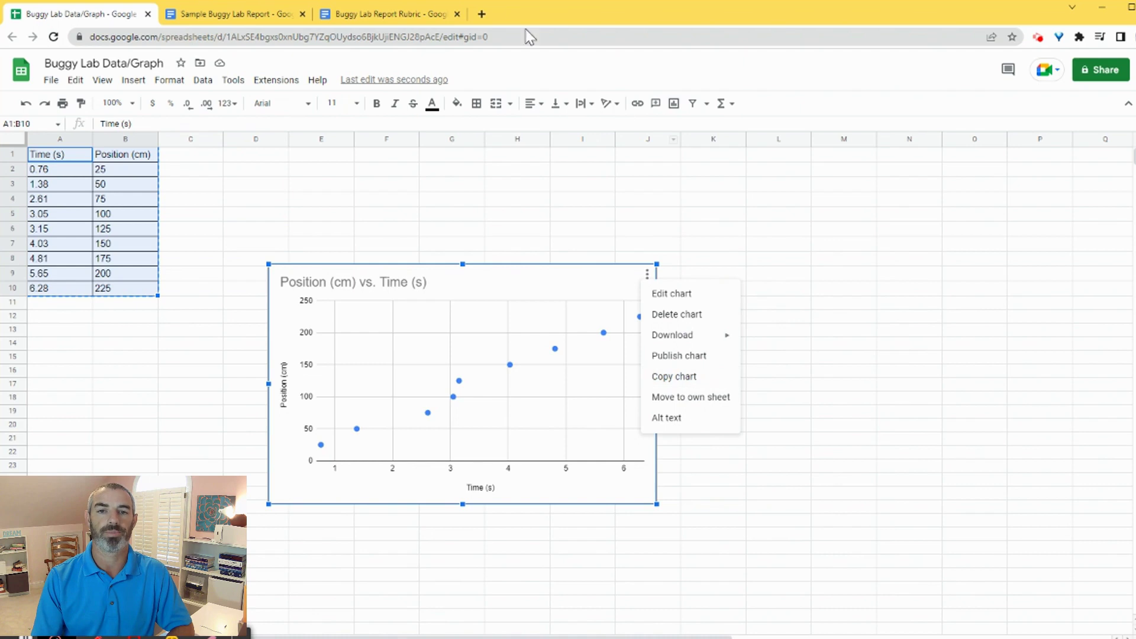
{"action": "left_click", "coordinate": [240, 13]}
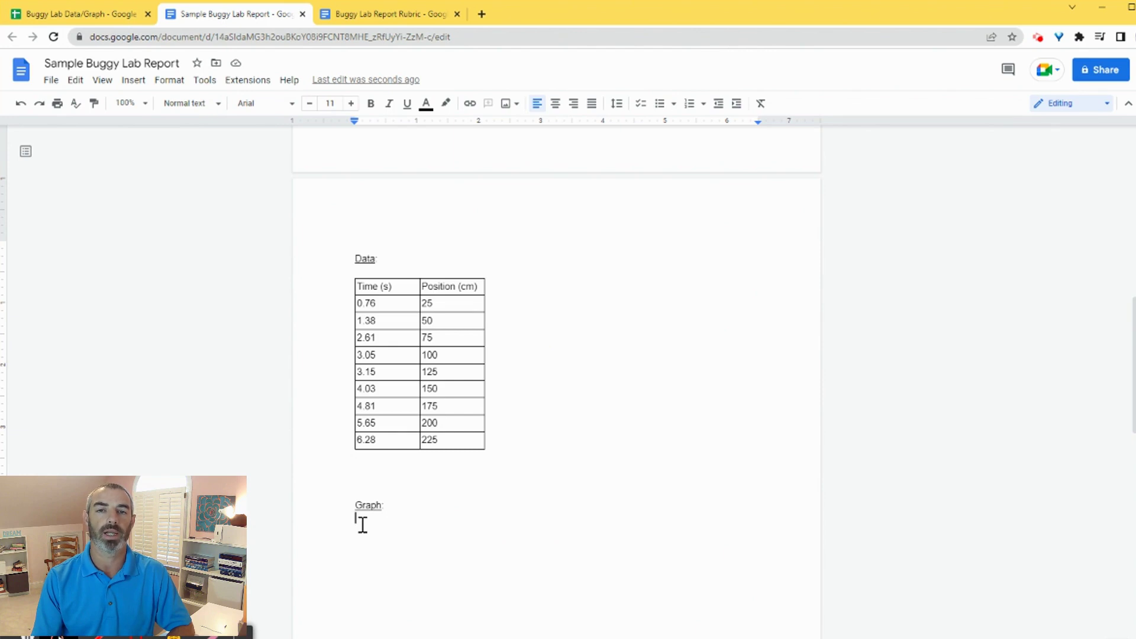
Step: Paste the scatter chart below Graph: with 'Link to spreadsheet' kept
{"action": "key", "text": "ctrl+v"}
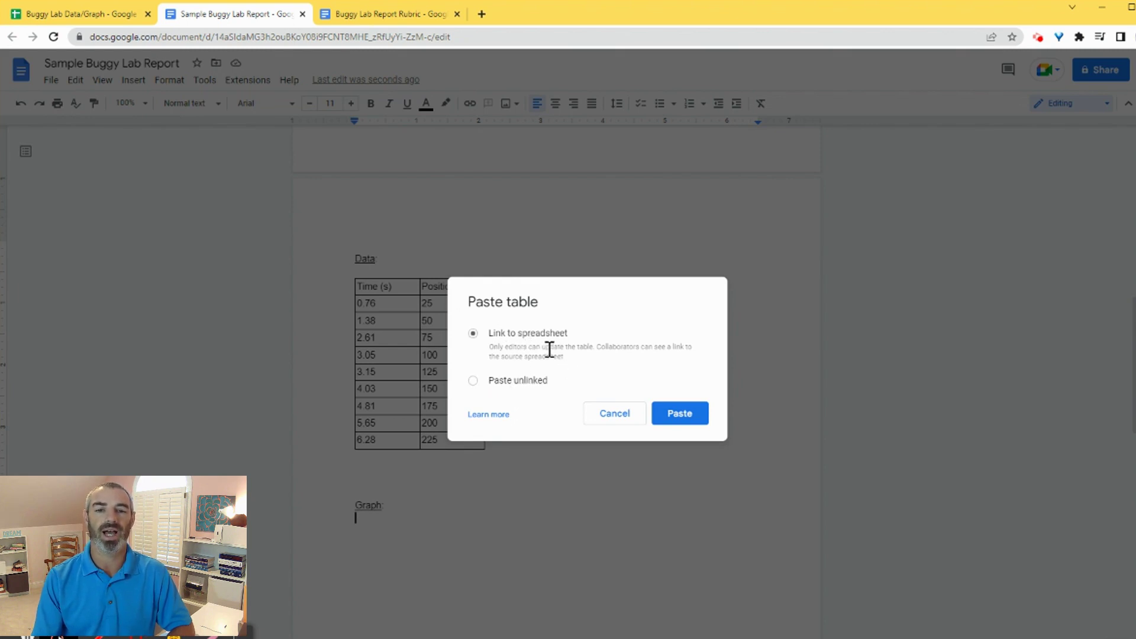
{"action": "left_click", "coordinate": [678, 414]}
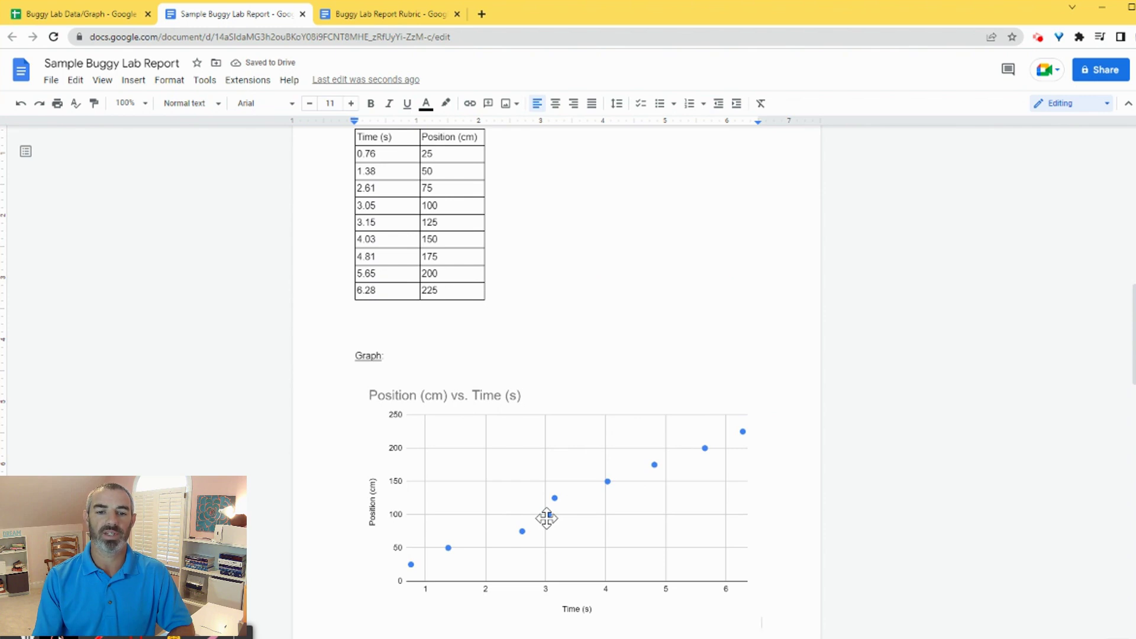
{"action": "left_click", "coordinate": [387, 18]}
{"action": "scroll", "coordinate": [497, 522], "scroll_direction": "down", "scroll_amount": 1}
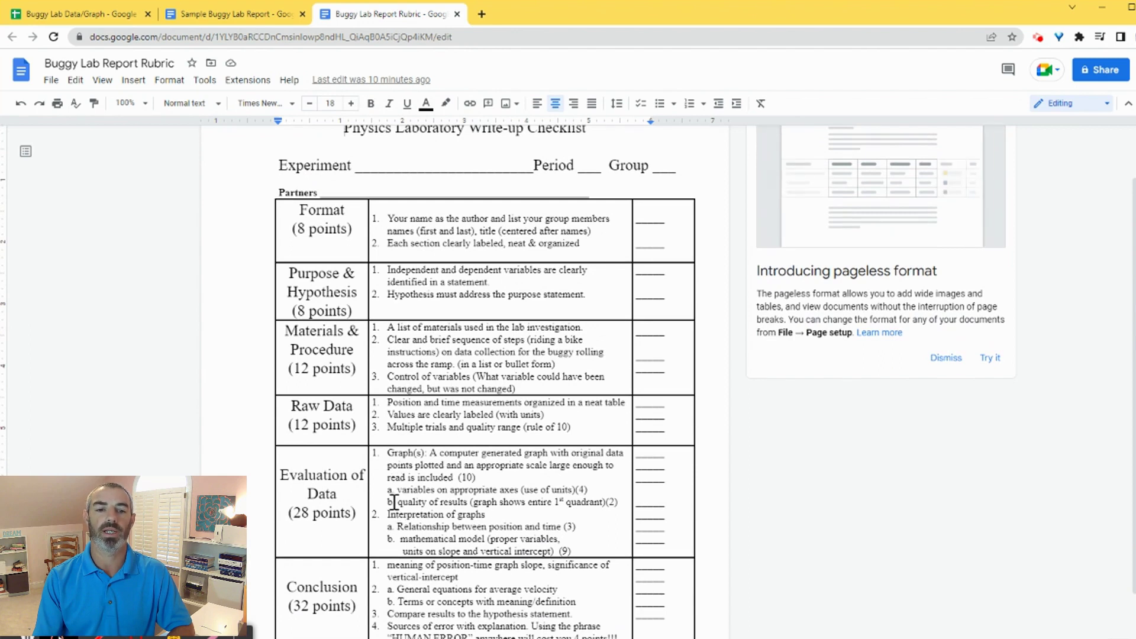
{"action": "left_click_drag", "start_coordinate": [394, 503], "coordinate": [617, 503]}
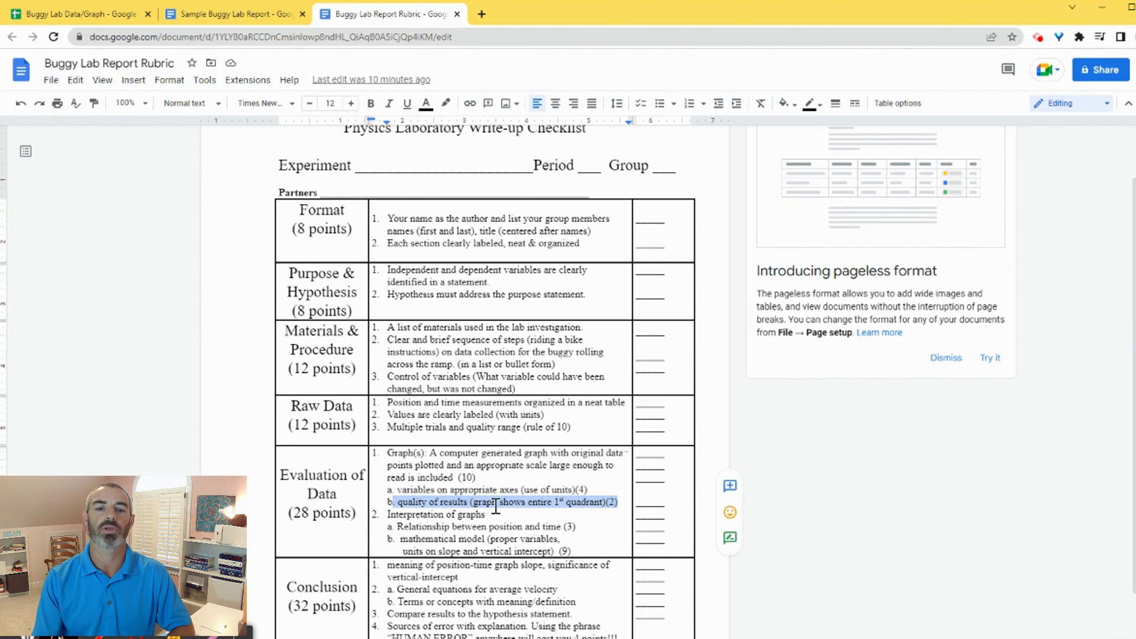
{"action": "key", "text": "ctrl+shift+Tab"}
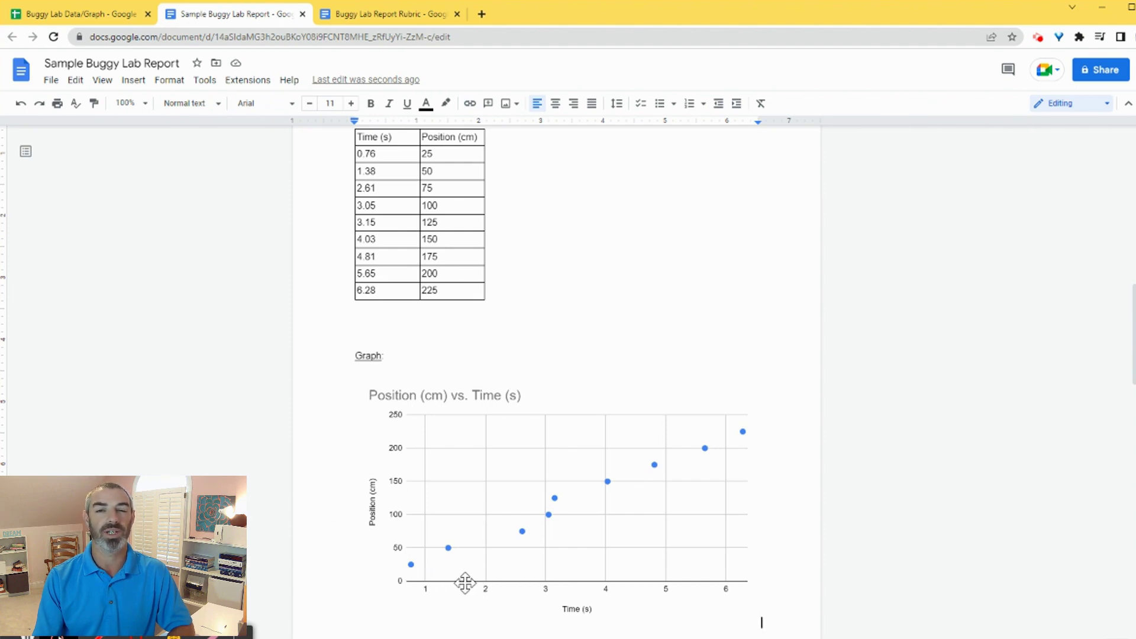
Step: Open the chart editor for the scatter chart in the Buggy Lab Data/Graph spreadsheet
{"action": "left_click", "coordinate": [97, 18]}
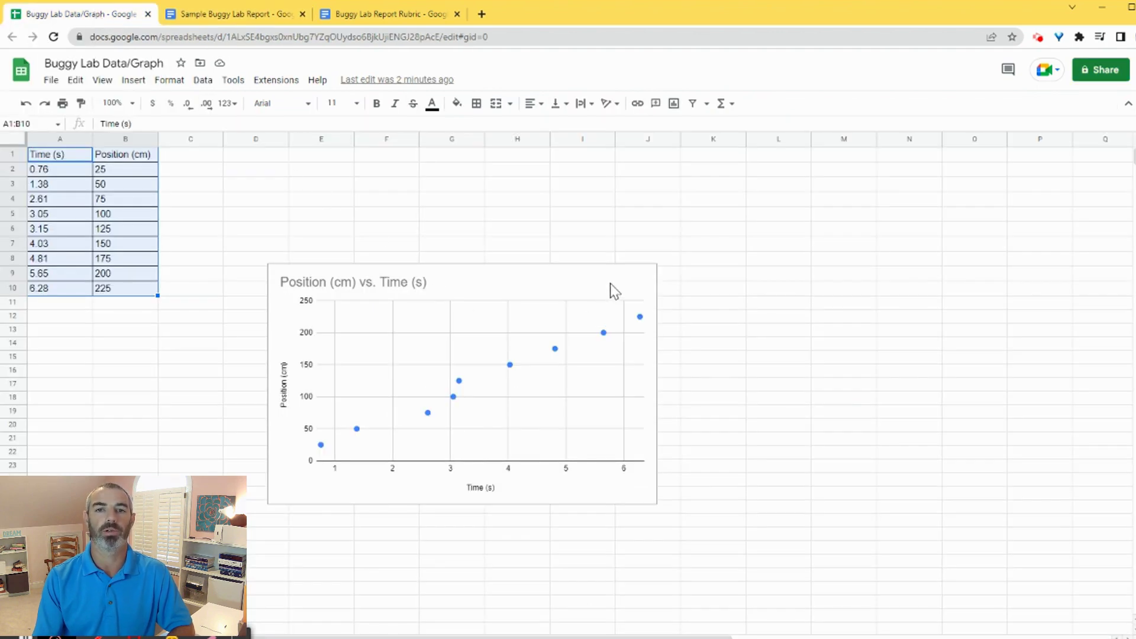
{"action": "left_click", "coordinate": [577, 291]}
{"action": "left_click", "coordinate": [648, 273]}
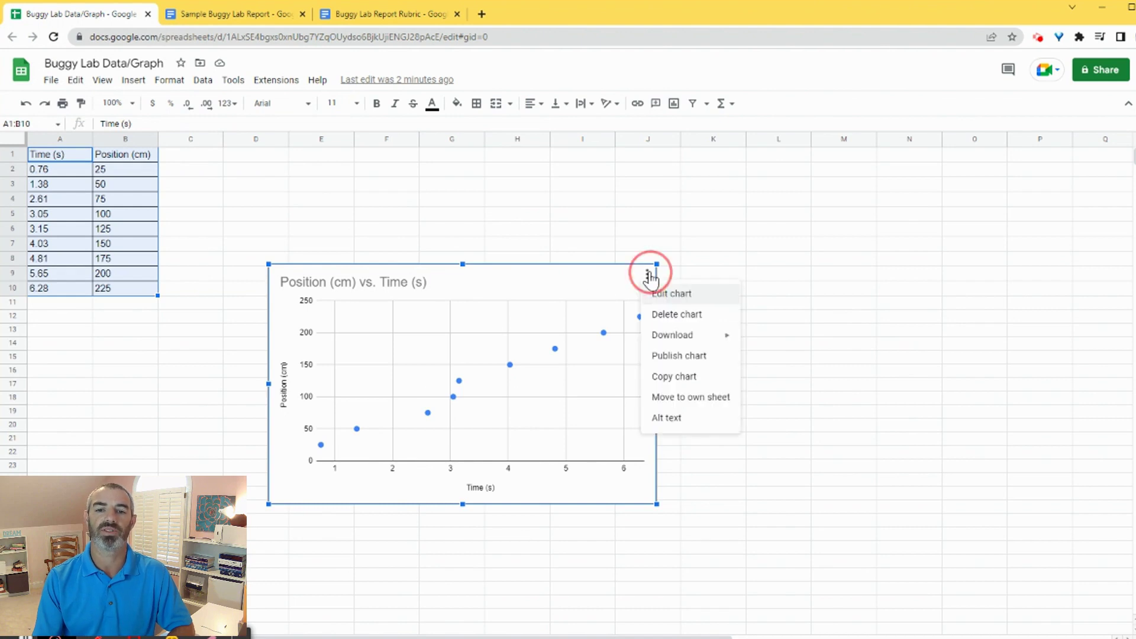
{"action": "left_click", "coordinate": [667, 299]}
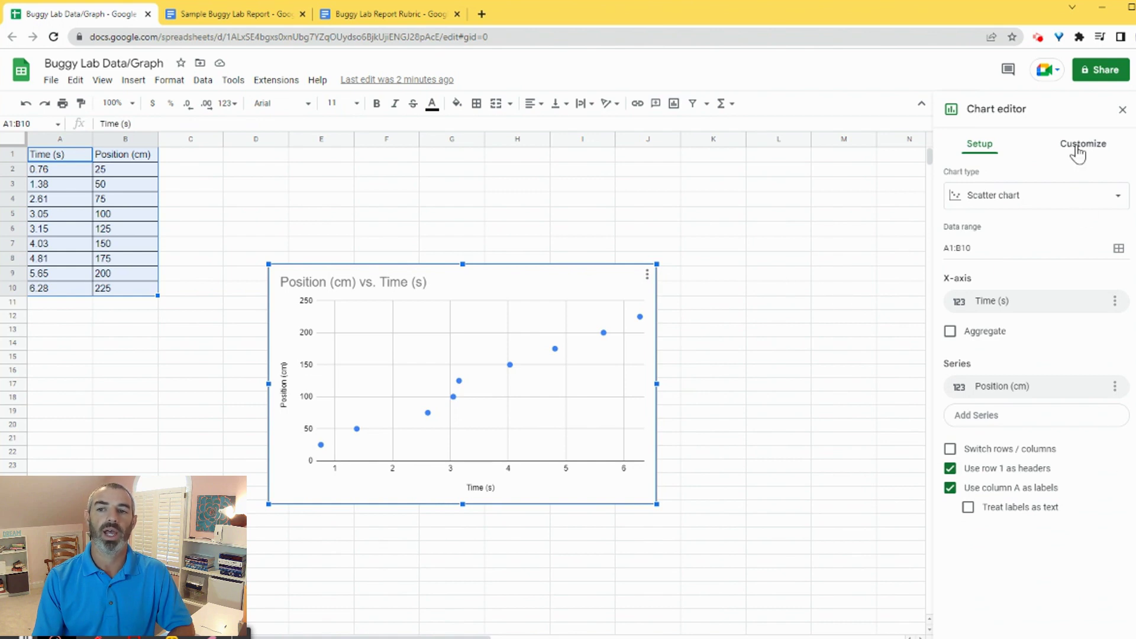
Step: Set the horizontal axis minimum to 0 and the vertical axis minimum to 0
{"action": "left_click", "coordinate": [1078, 154]}
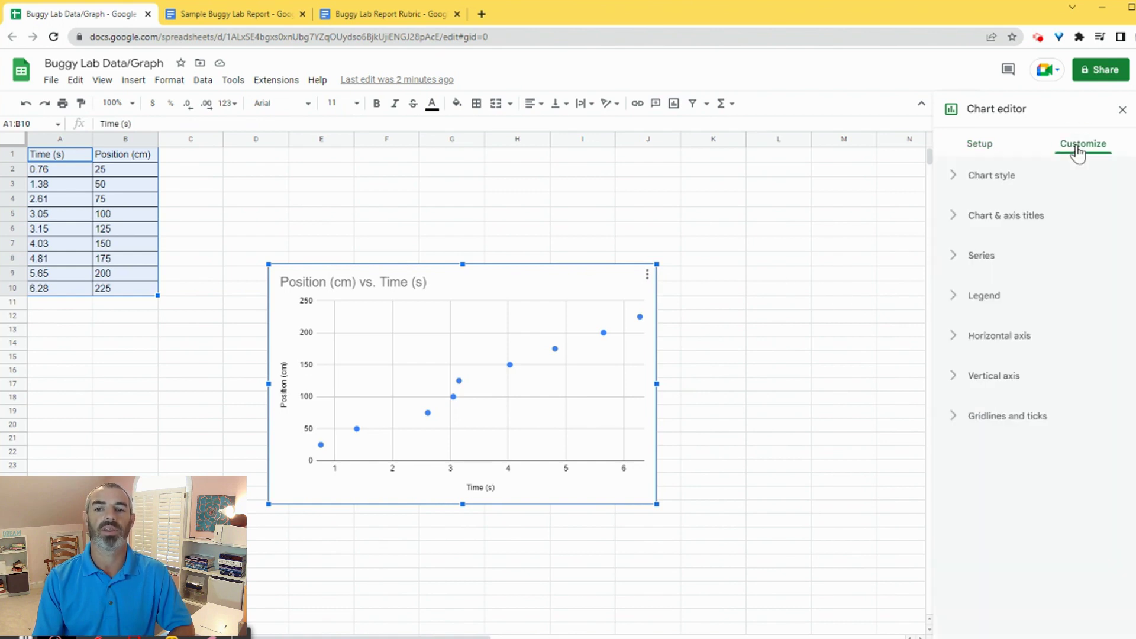
{"action": "left_click", "coordinate": [996, 342]}
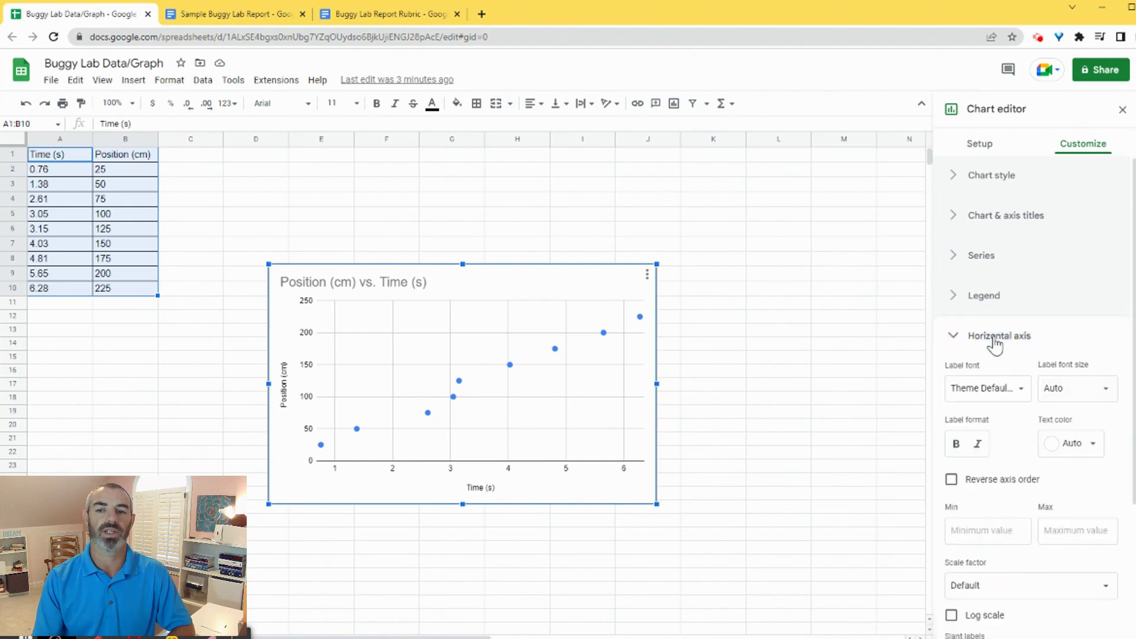
{"action": "left_click", "coordinate": [966, 531]}
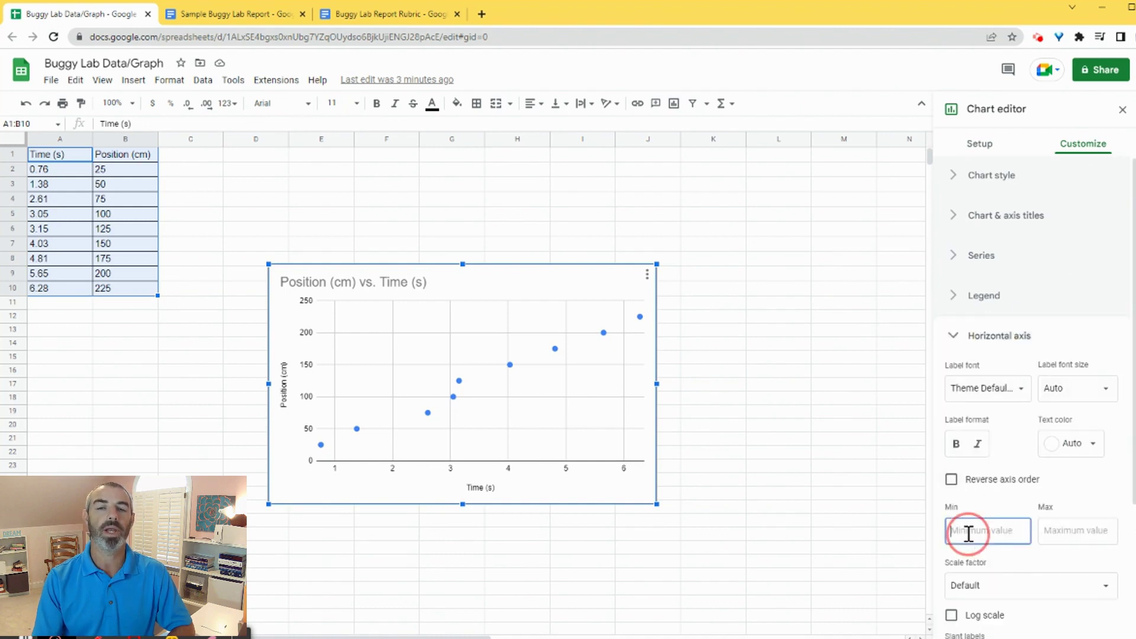
{"action": "type", "text": "0"}
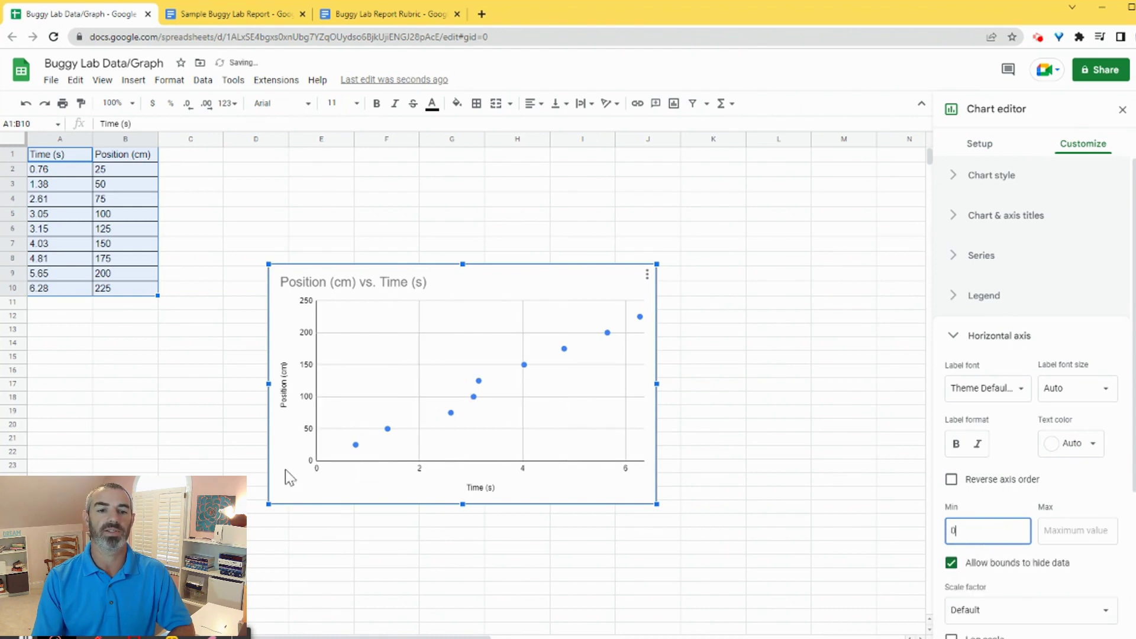
{"action": "left_click", "coordinate": [989, 336]}
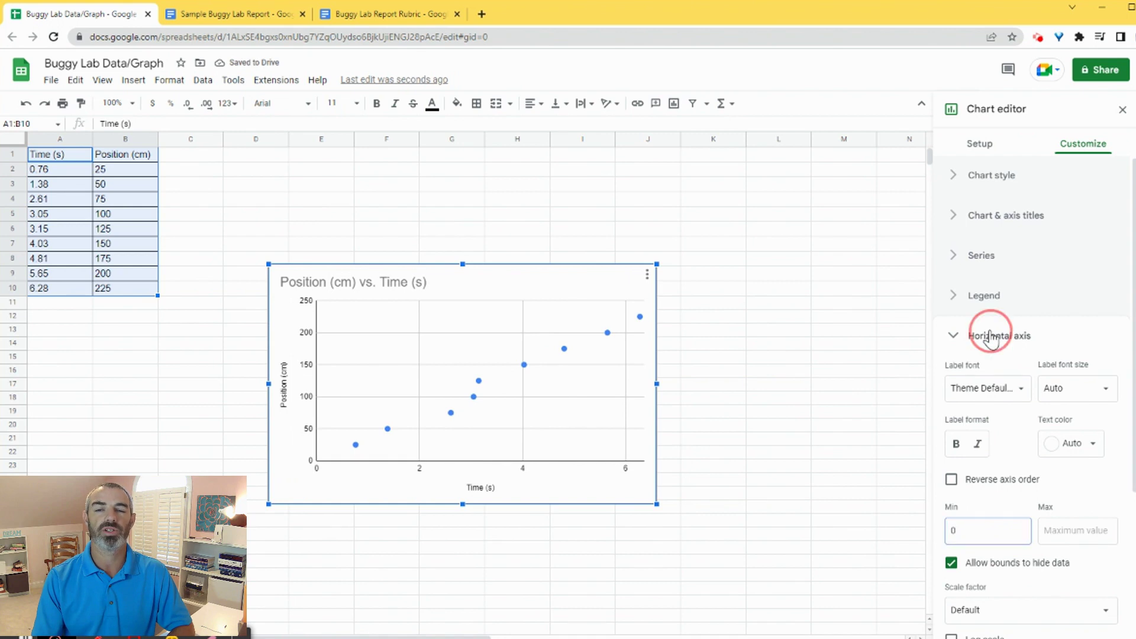
{"action": "left_click", "coordinate": [993, 376]}
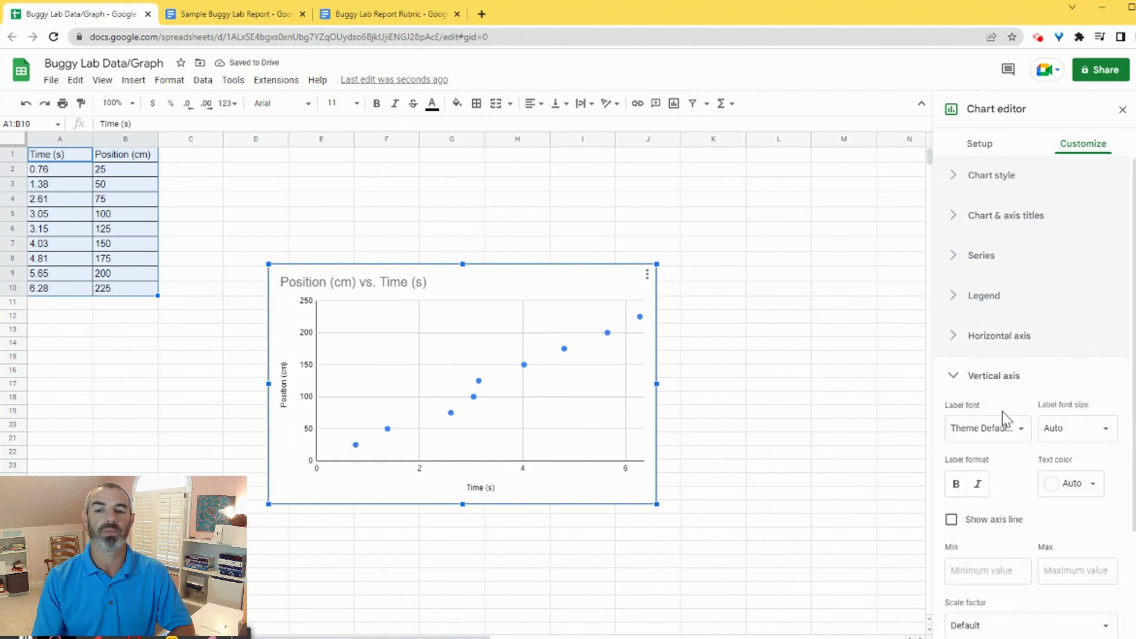
{"action": "left_click", "coordinate": [982, 572]}
{"action": "type", "text": "0"}
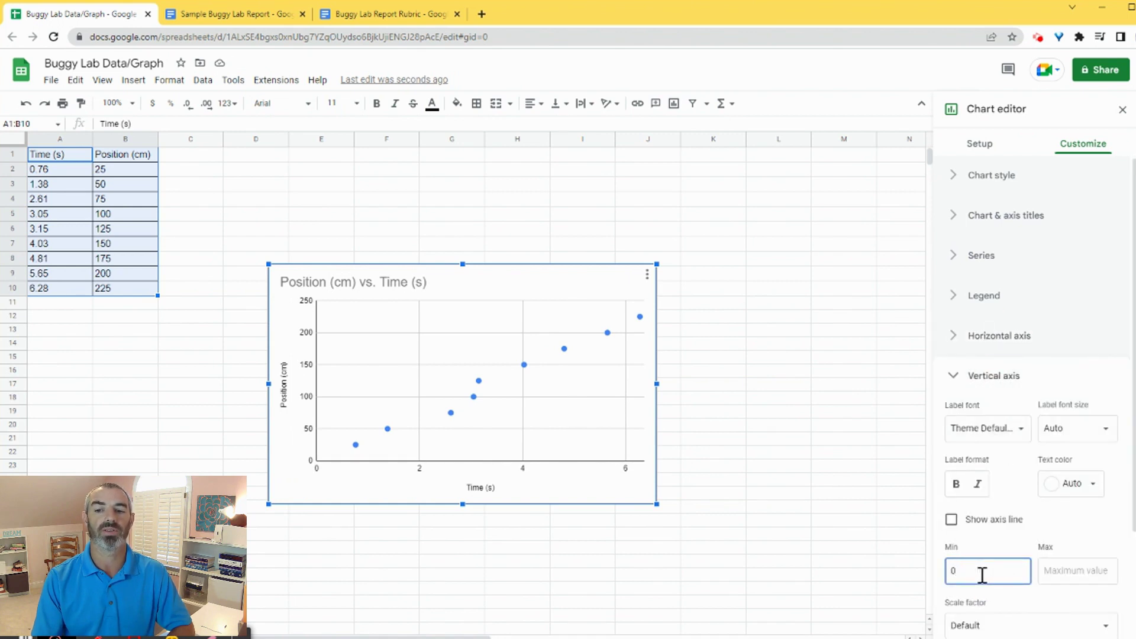
{"action": "left_click", "coordinate": [992, 376]}
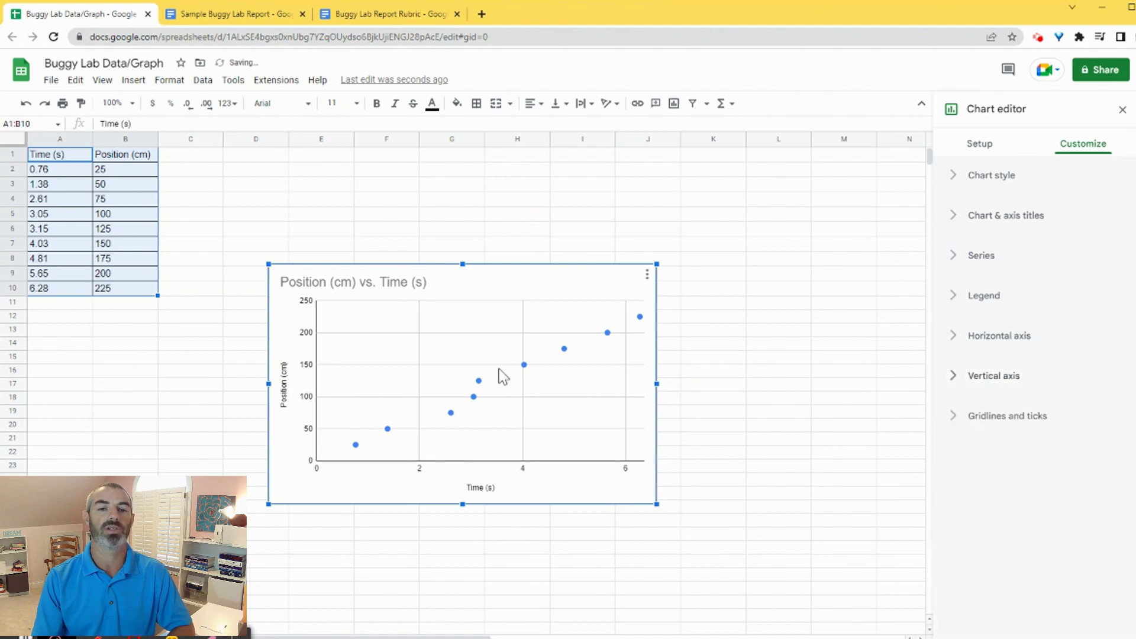
Step: Update the report's linked chart so its axes start at 0, then return to the spreadsheet
{"action": "left_click", "coordinate": [236, 14]}
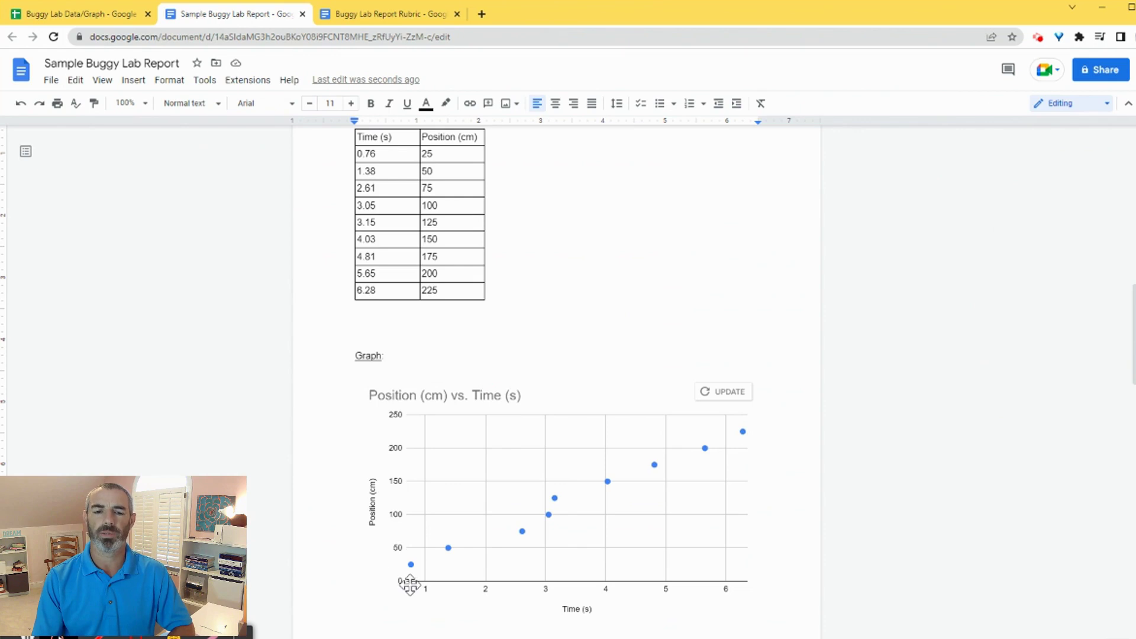
{"action": "left_click", "coordinate": [727, 394]}
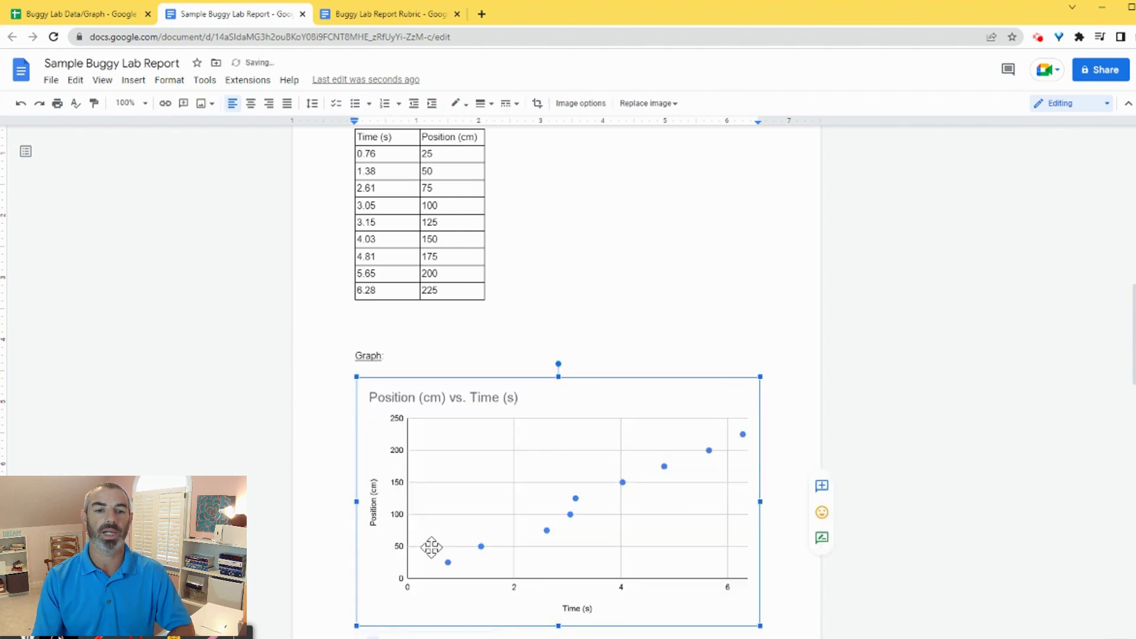
{"action": "left_click", "coordinate": [118, 14]}
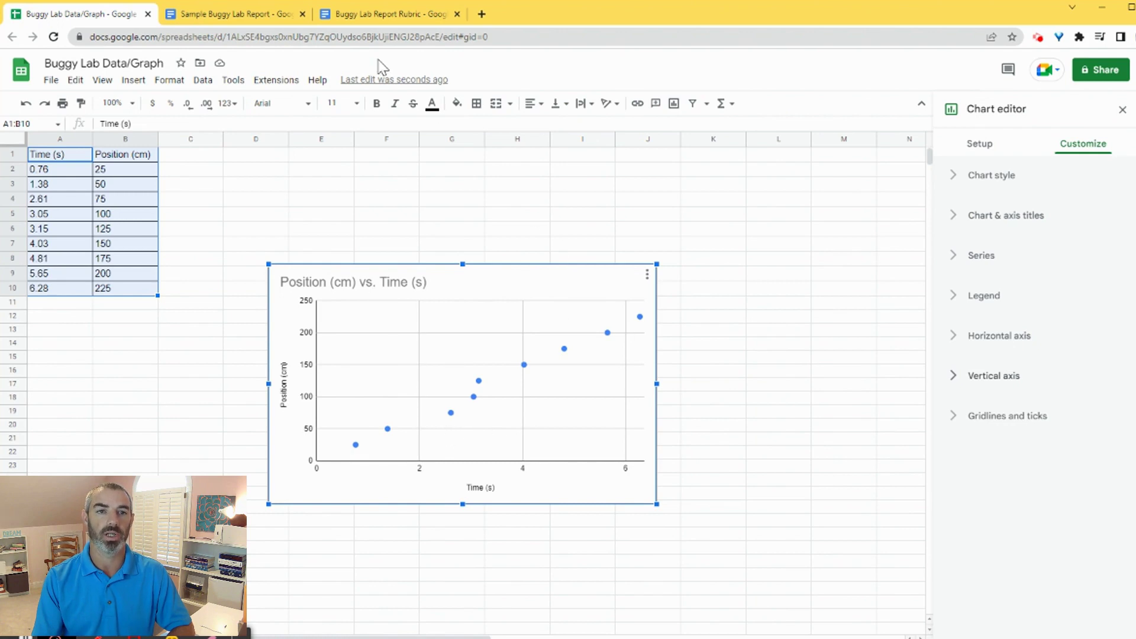
Step: Add a trendline to the data series, labelled with its equation 36.7*x + -4.21
{"action": "key", "text": "ctrl+Tab"}
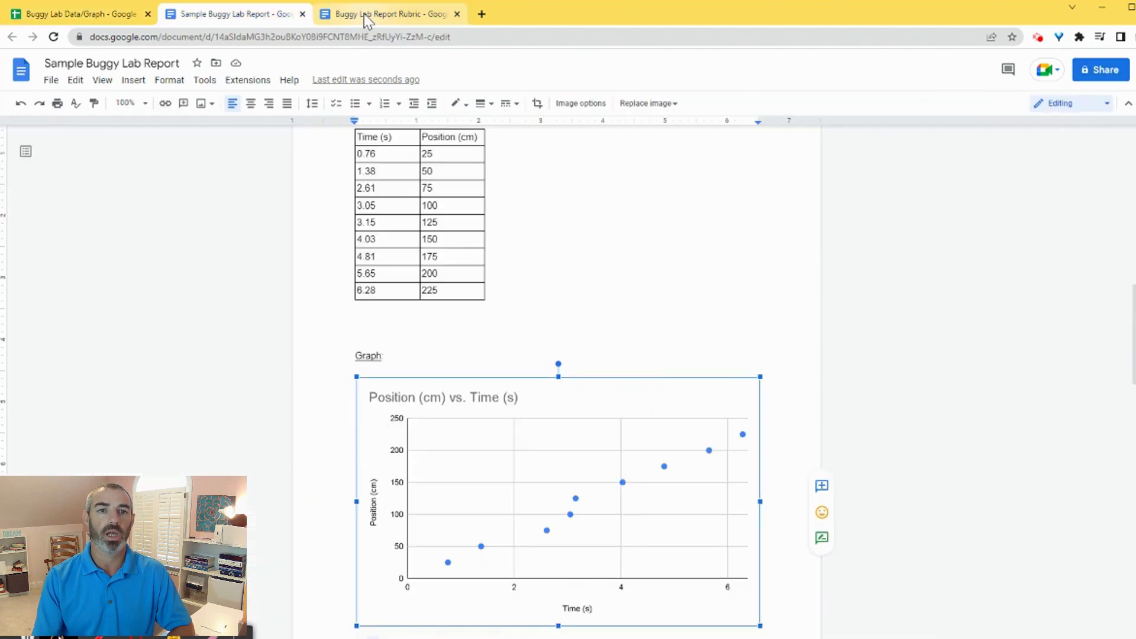
{"action": "left_click", "coordinate": [85, 13]}
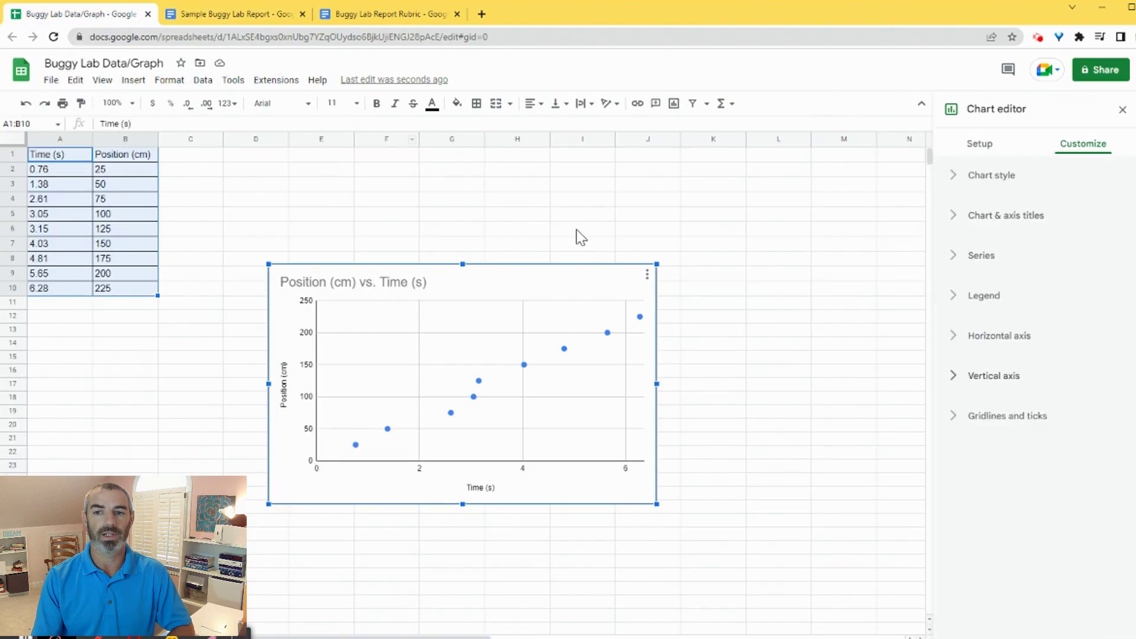
{"action": "left_click", "coordinate": [981, 256]}
{"action": "scroll", "coordinate": [1024, 414], "scroll_direction": "down", "scroll_amount": 3}
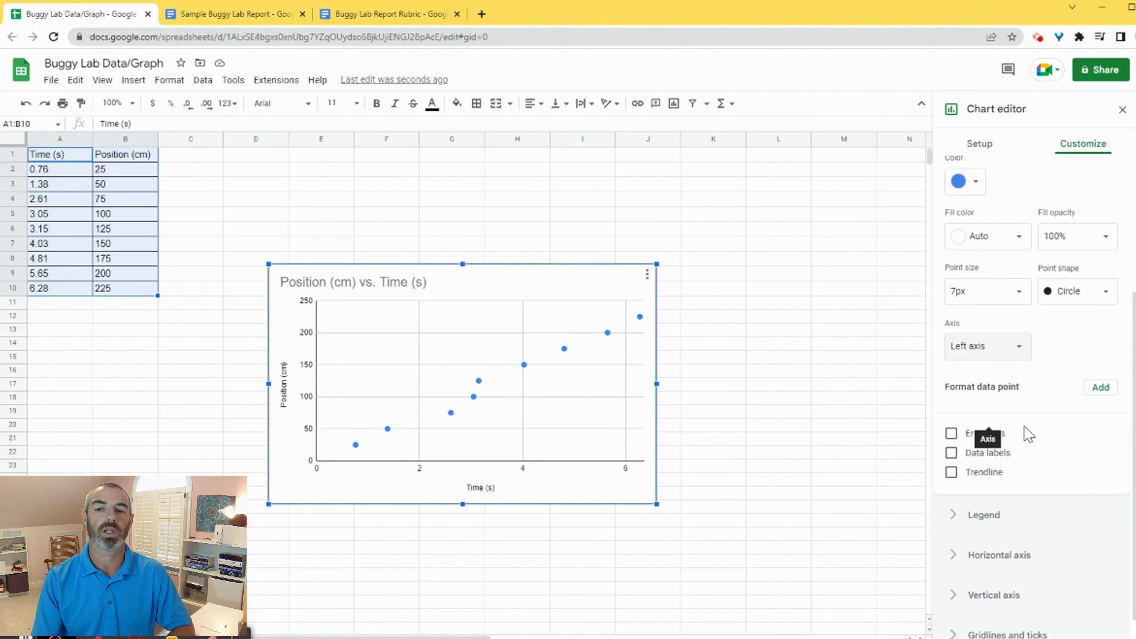
{"action": "left_click", "coordinate": [952, 472]}
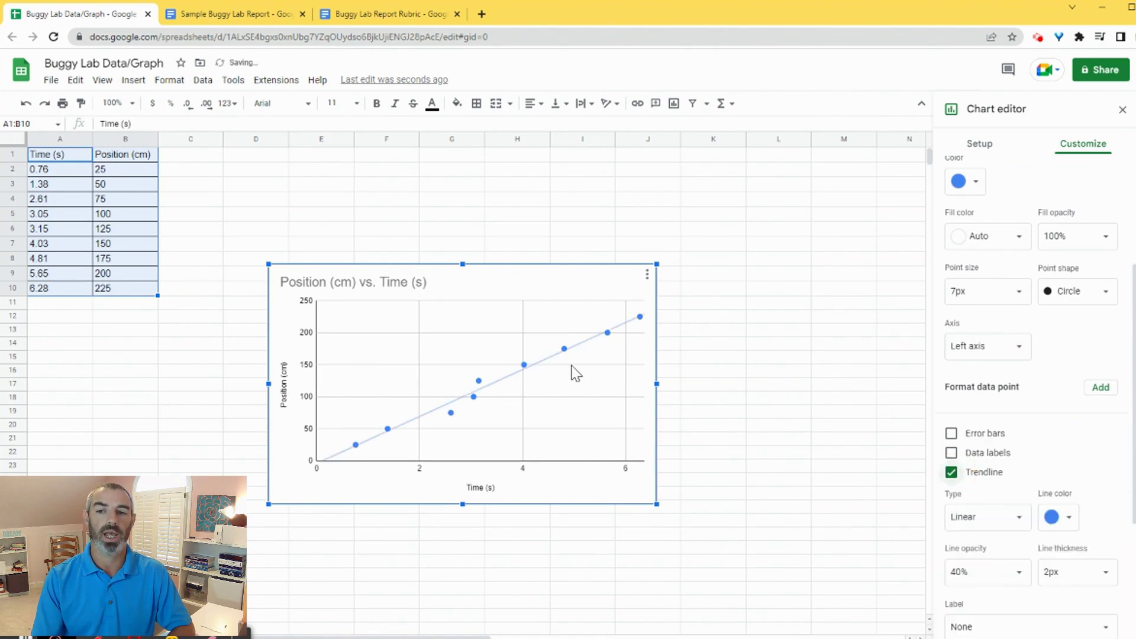
{"action": "scroll", "coordinate": [1084, 432], "scroll_direction": "down", "scroll_amount": 2}
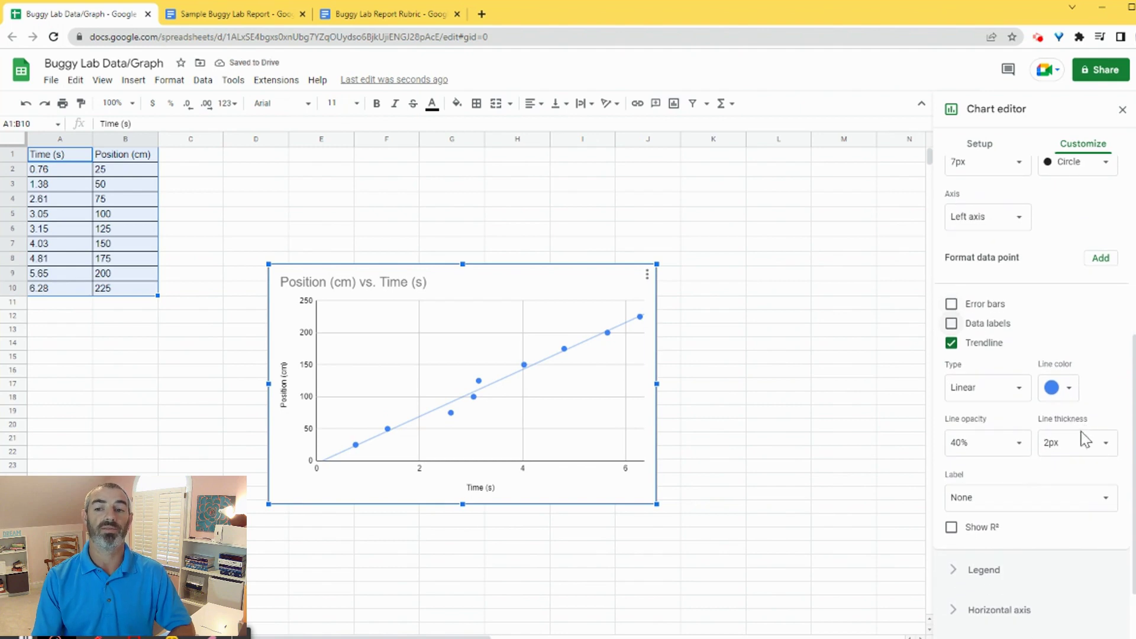
{"action": "left_click", "coordinate": [999, 504]}
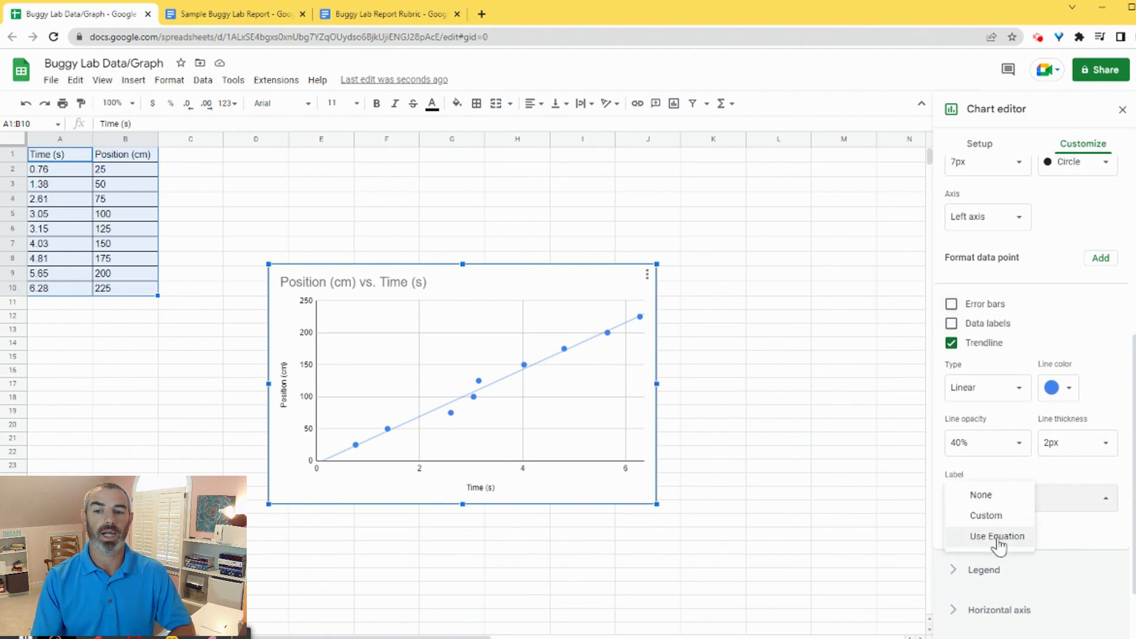
{"action": "left_click", "coordinate": [997, 536]}
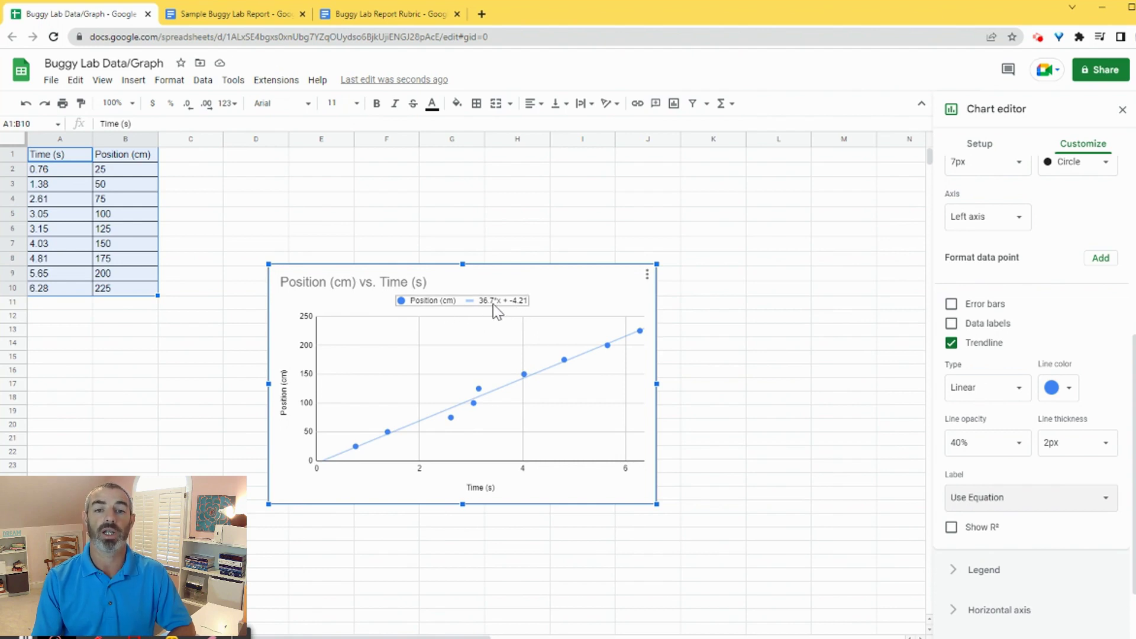
Step: Update the report's linked chart to show the trendline and its equation 36.7*x + -4.21
{"action": "key", "text": "ctrl+Tab"}
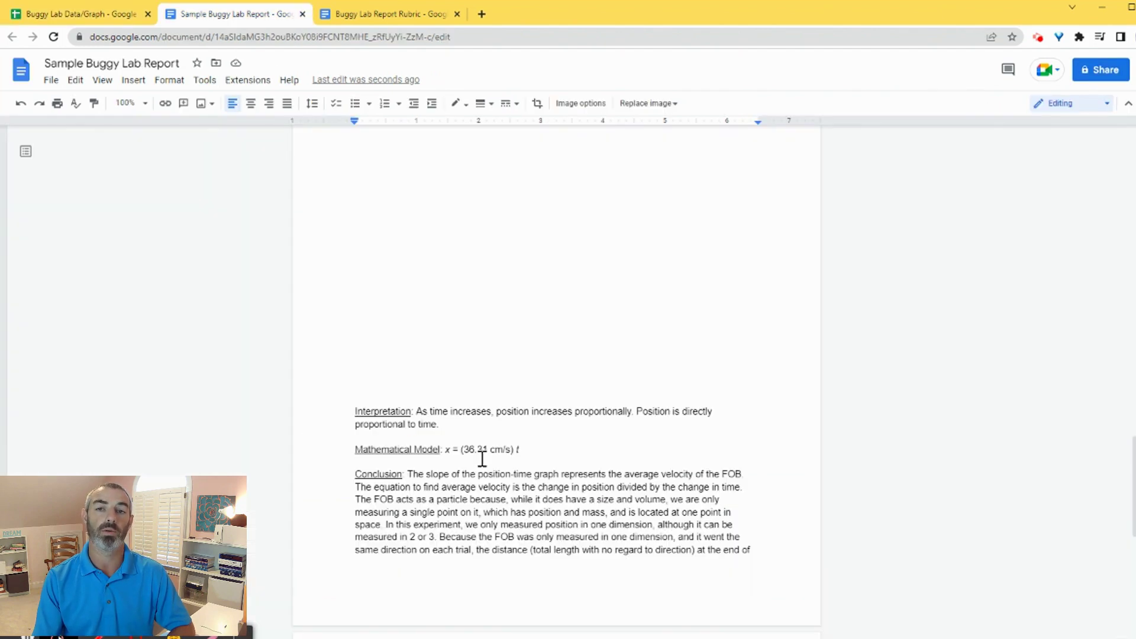
{"action": "scroll", "coordinate": [517, 457], "scroll_direction": "up", "scroll_amount": 10}
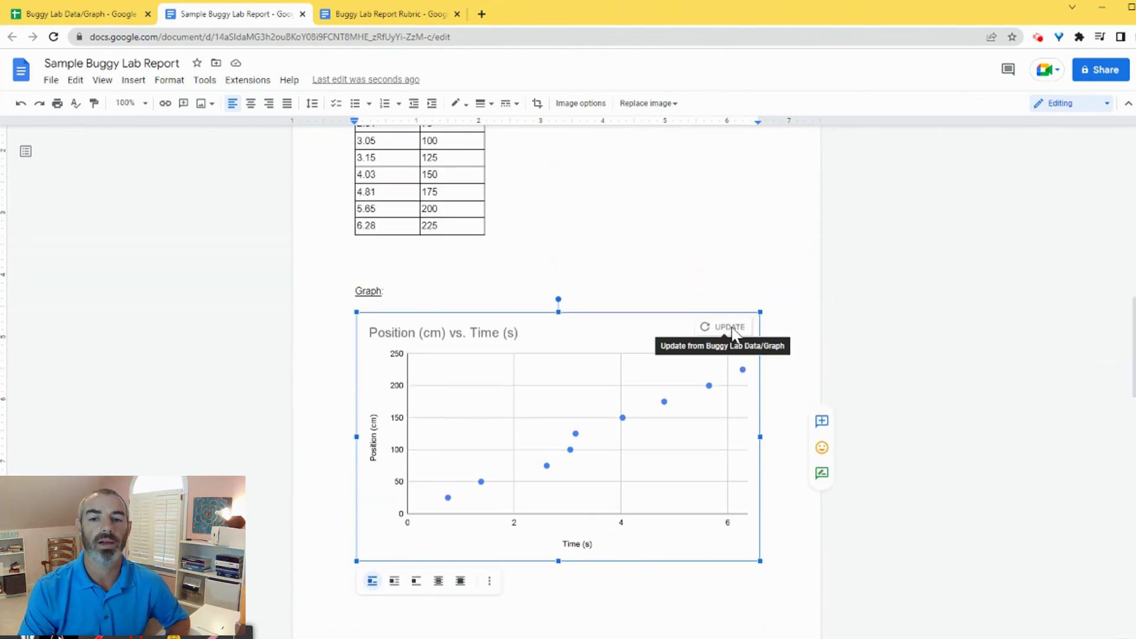
{"action": "left_click", "coordinate": [731, 327]}
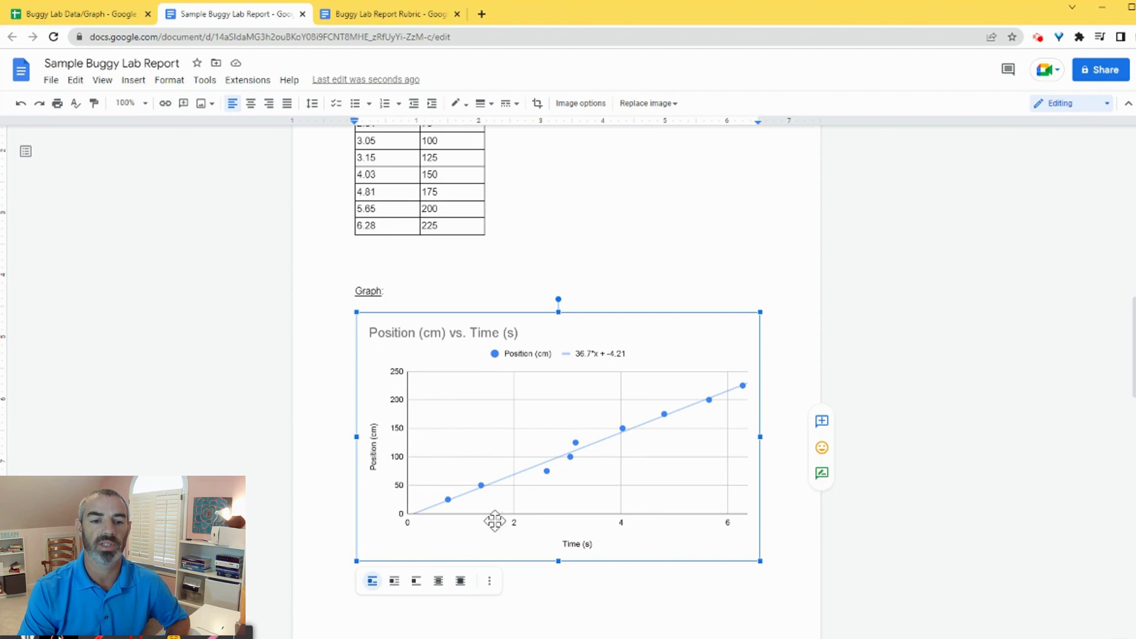
{"action": "scroll", "coordinate": [507, 302], "scroll_direction": "up", "scroll_amount": 1}
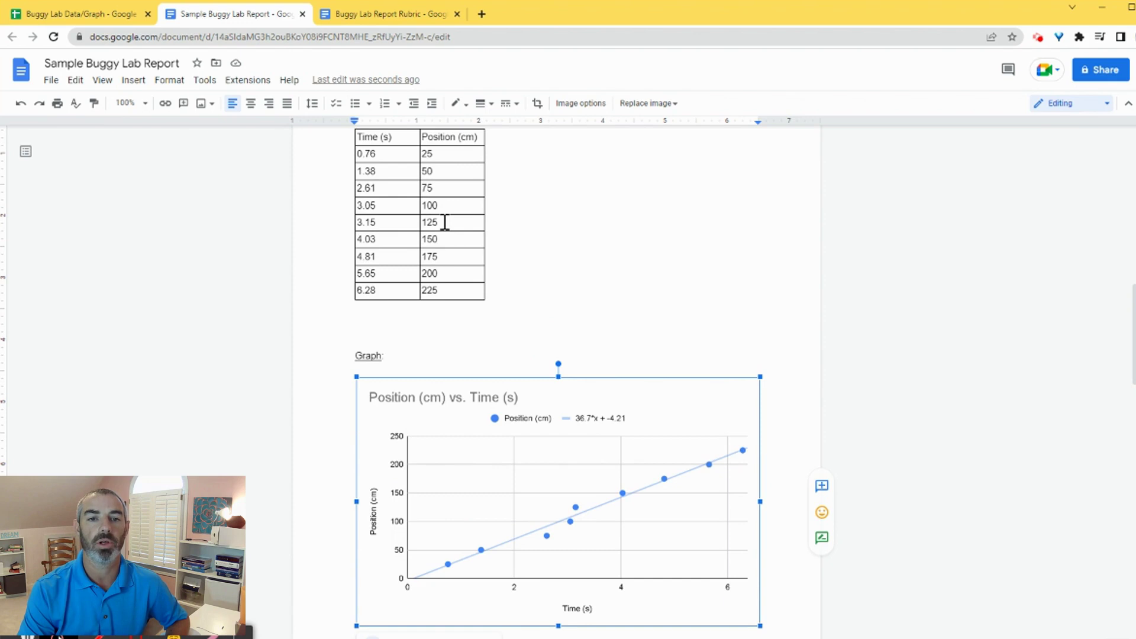
{"action": "scroll", "coordinate": [444, 222], "scroll_direction": "up", "scroll_amount": 1}
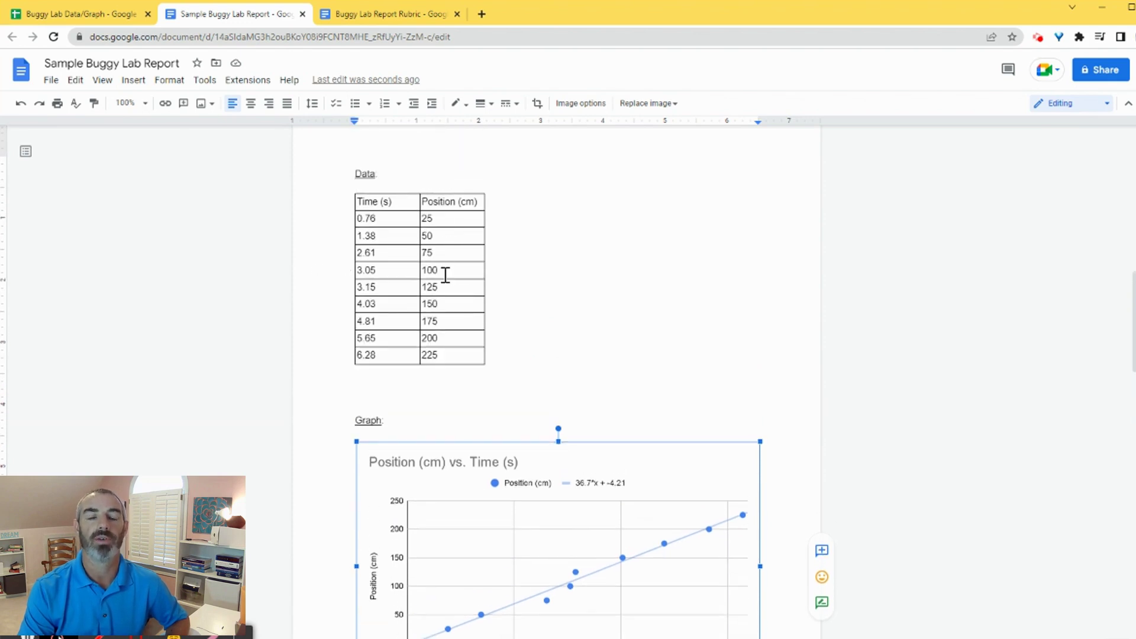